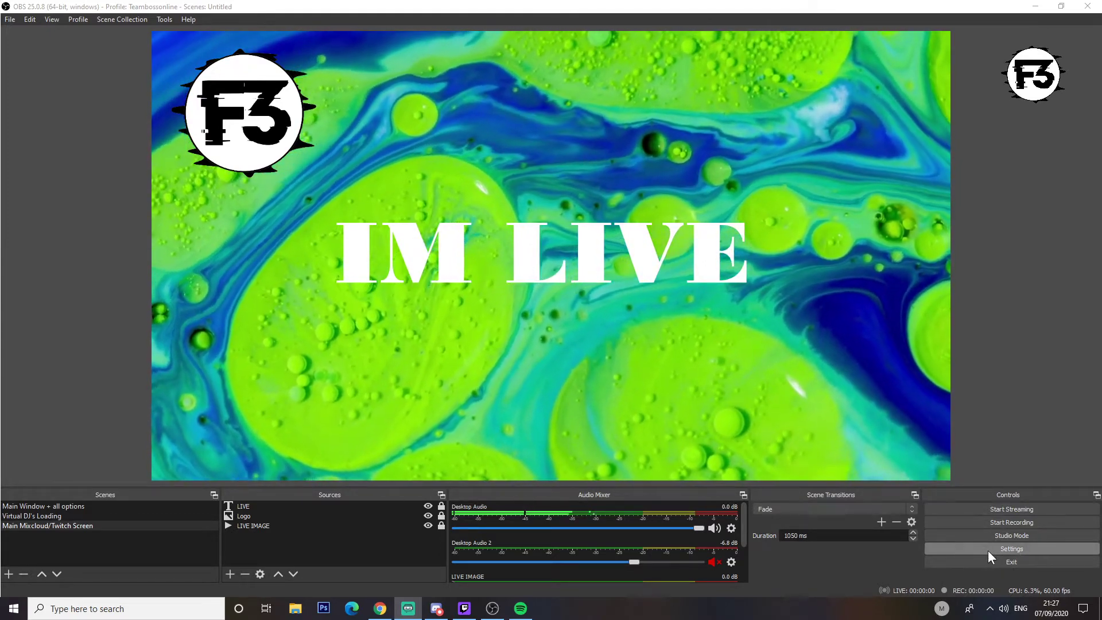
Step: Open Settings, move the window up-left, and review the General page's snapping options (sensitivity 11.0)
{"action": "left_click", "coordinate": [987, 550]}
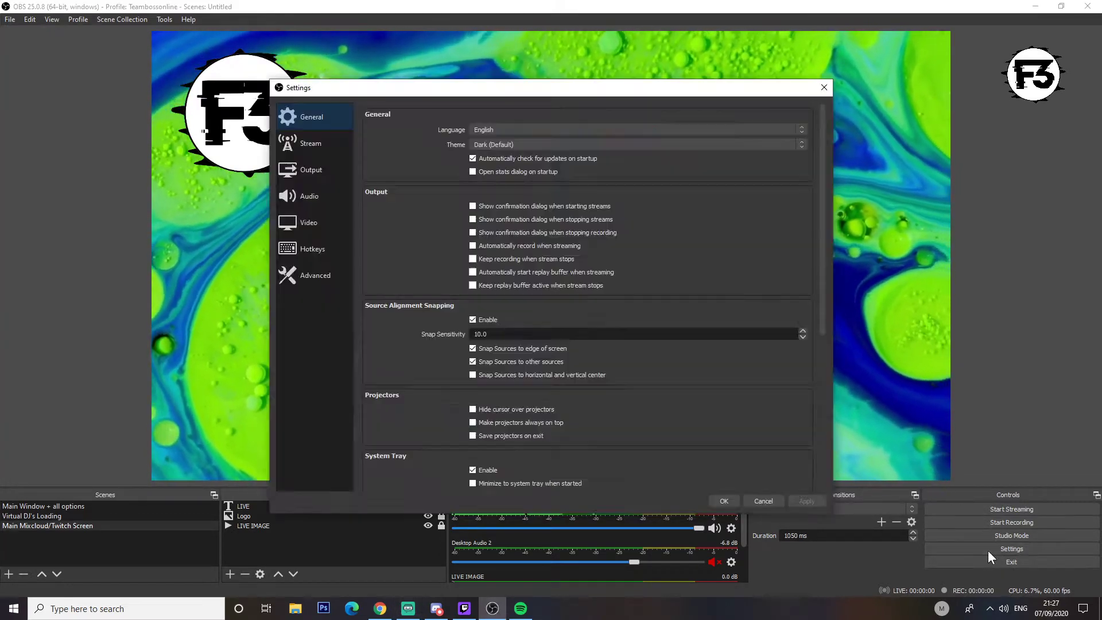
{"action": "left_click_drag", "start_coordinate": [445, 91], "coordinate": [360, 53]}
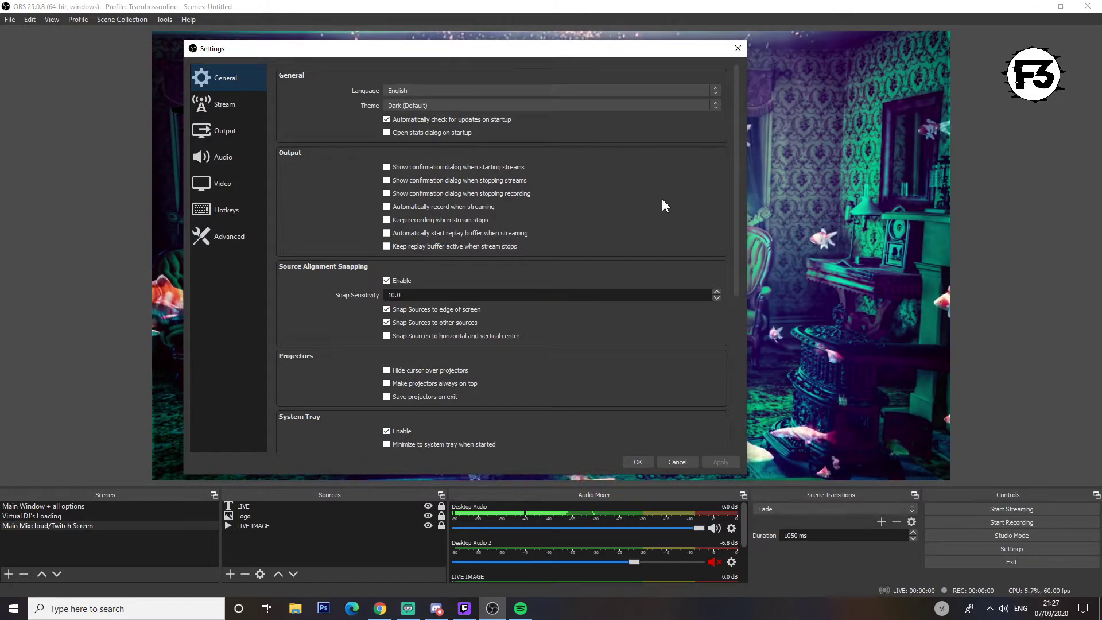
{"action": "scroll", "coordinate": [663, 199], "scroll_direction": "down", "scroll_amount": 5}
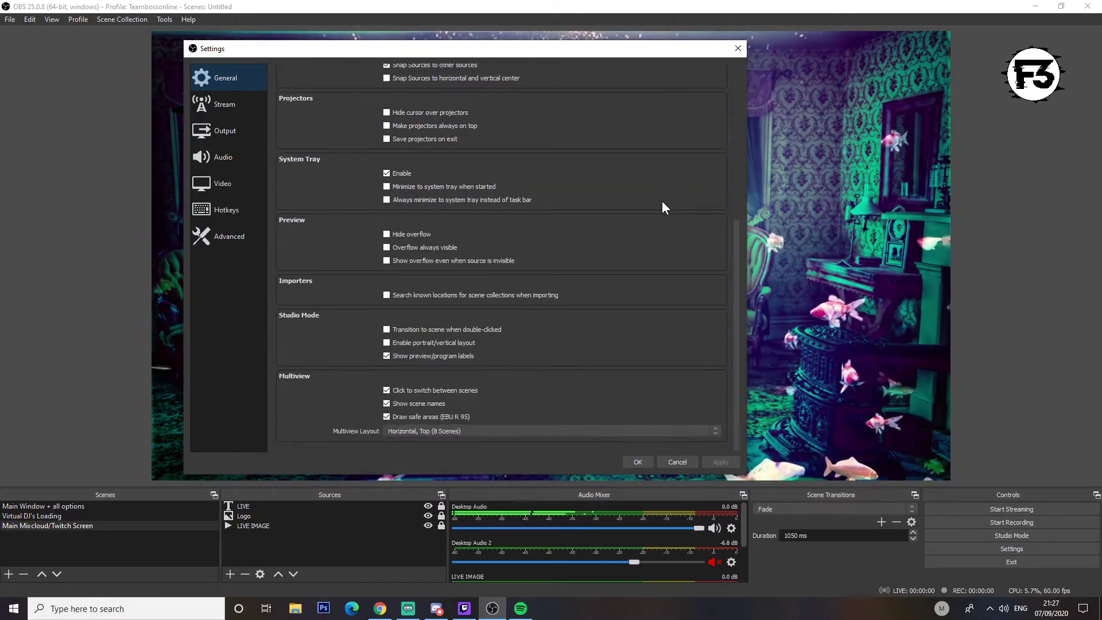
{"action": "scroll", "coordinate": [643, 279], "scroll_direction": "up", "scroll_amount": 3}
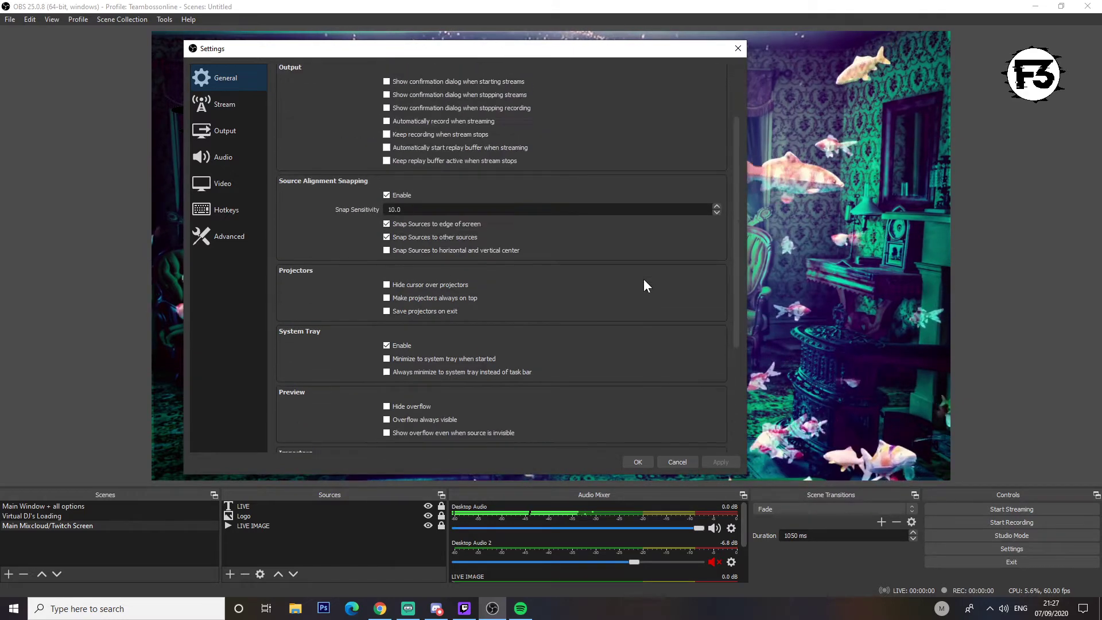
{"action": "scroll", "coordinate": [643, 279], "scroll_direction": "up", "scroll_amount": 2}
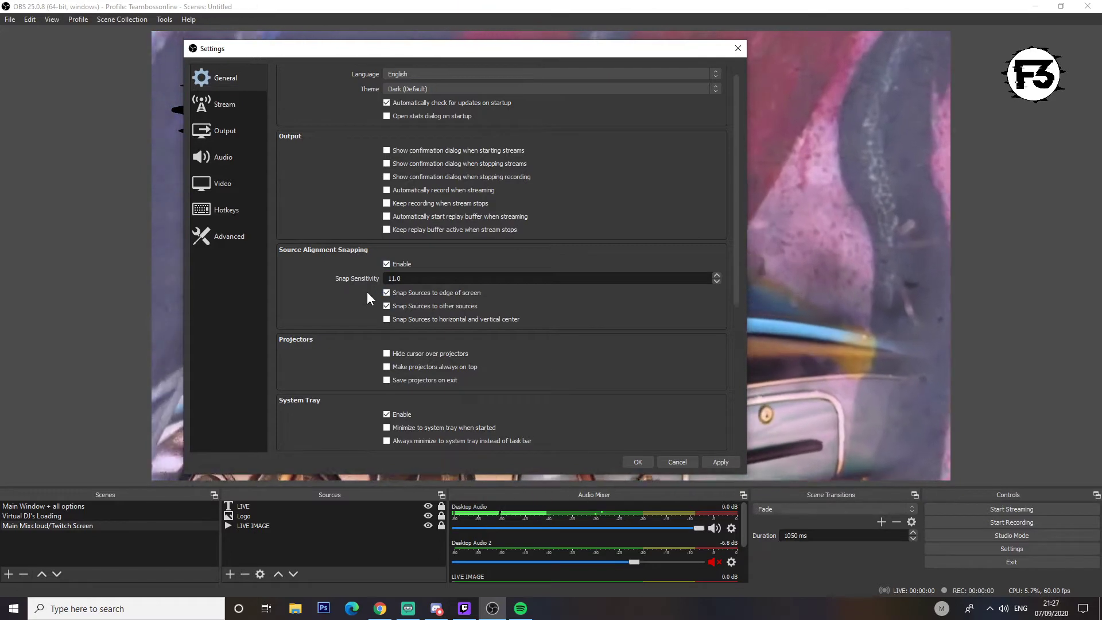
{"action": "scroll", "coordinate": [361, 243], "scroll_direction": "up", "scroll_amount": 1}
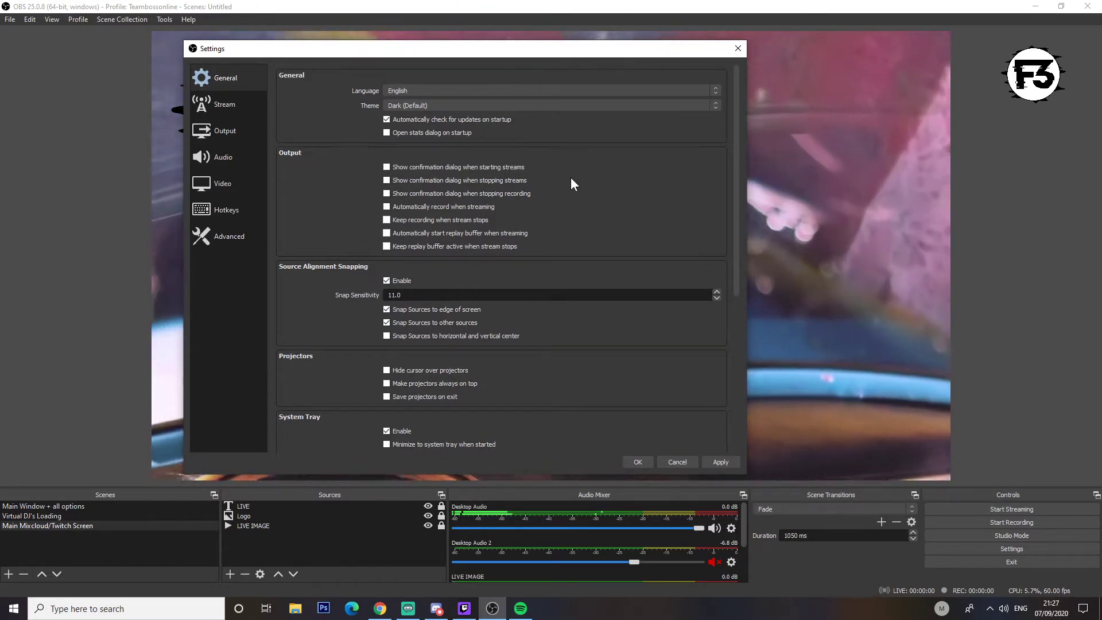
{"action": "scroll", "coordinate": [598, 347], "scroll_direction": "down", "scroll_amount": 5}
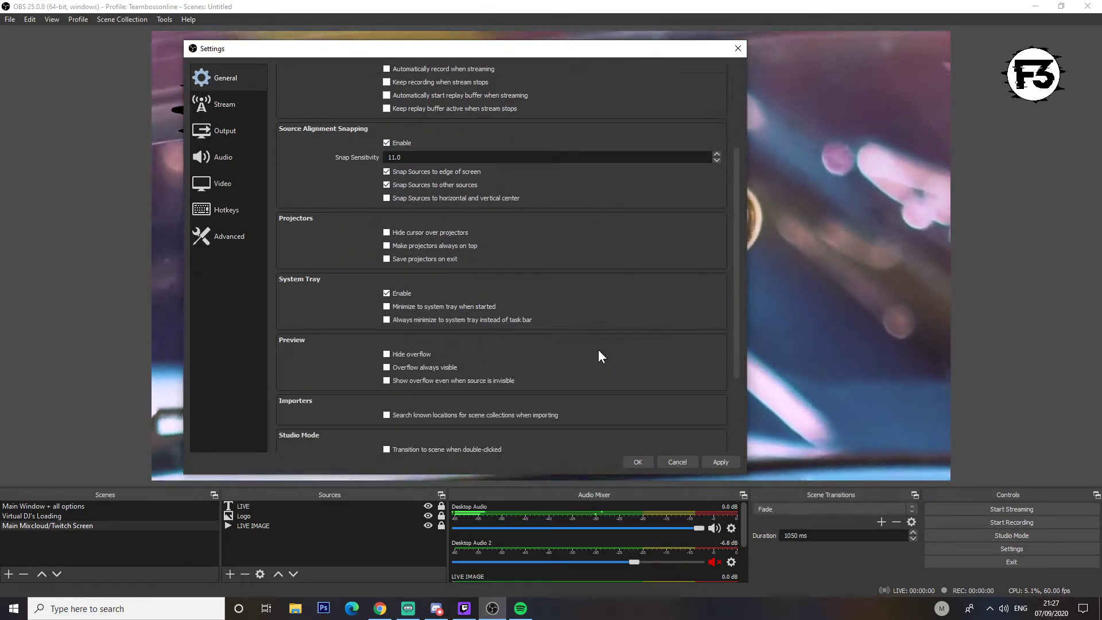
{"action": "scroll", "coordinate": [599, 355], "scroll_direction": "up", "scroll_amount": 5}
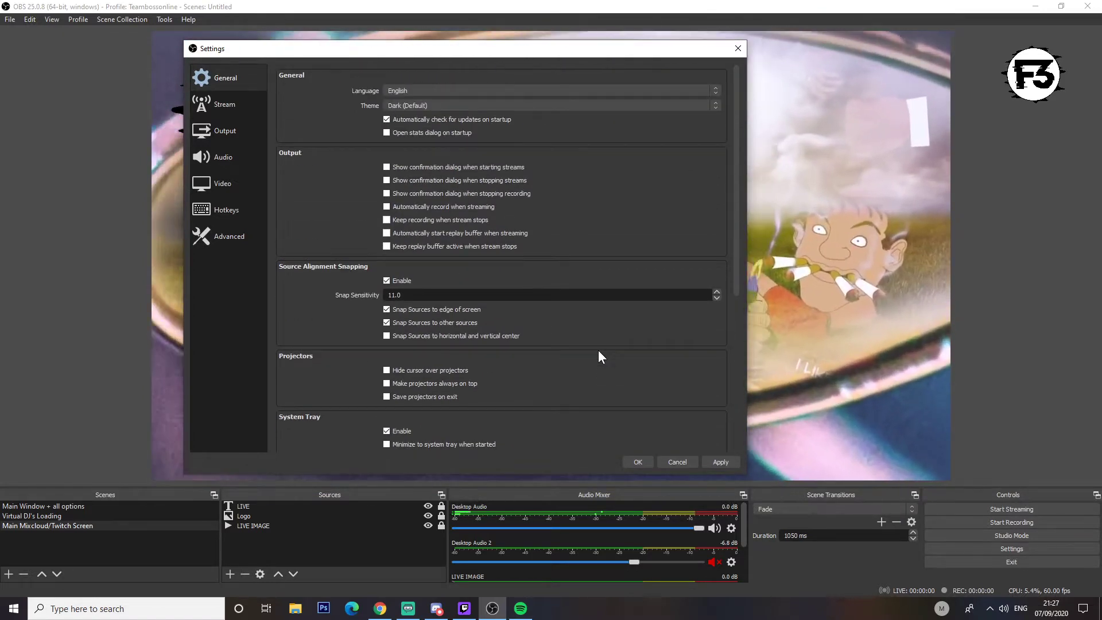
{"action": "left_click", "coordinate": [232, 103]}
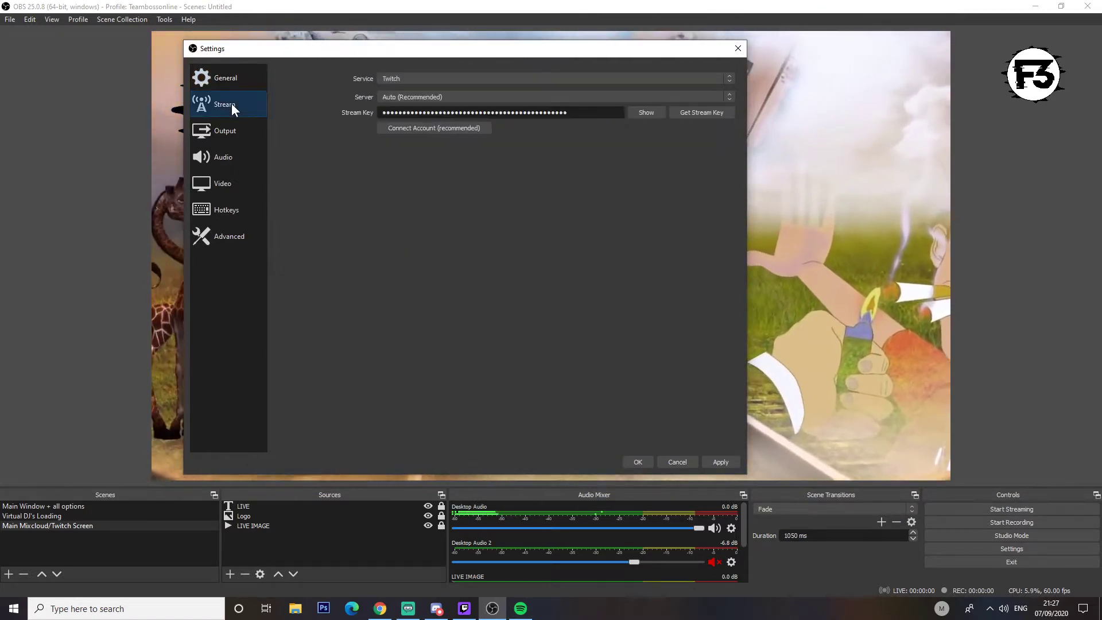
{"action": "left_click", "coordinate": [404, 77]}
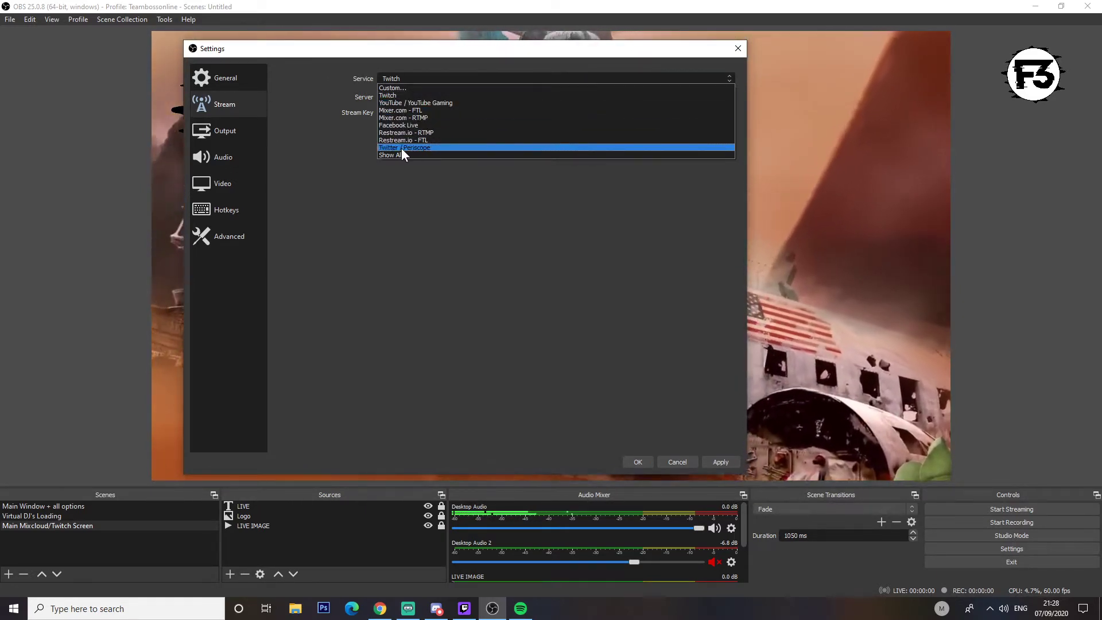
{"action": "left_click", "coordinate": [416, 259]}
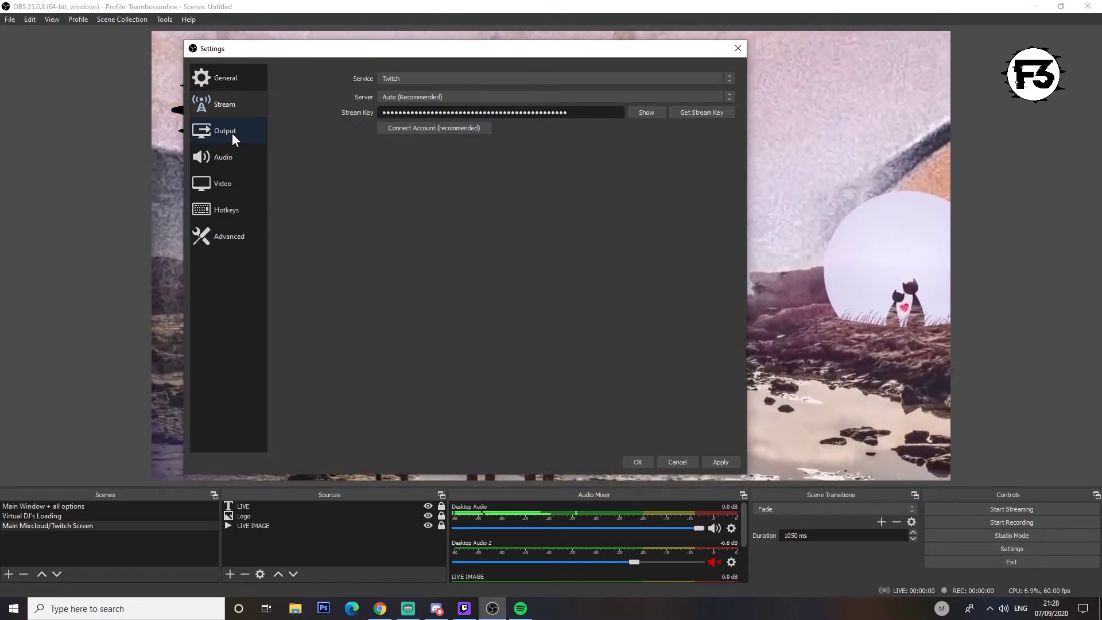
Step: On the Output page, restore the video bitrate to 4000 Kbps and keep audio bitrate at 160
{"action": "left_click", "coordinate": [232, 134]}
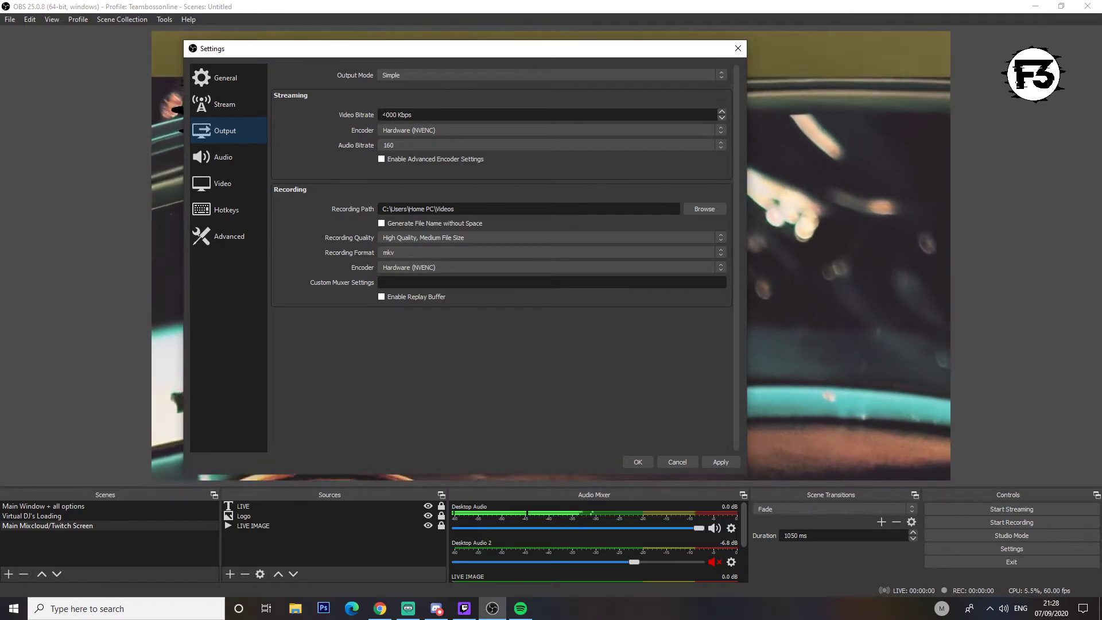
{"action": "type", "text": "2000"}
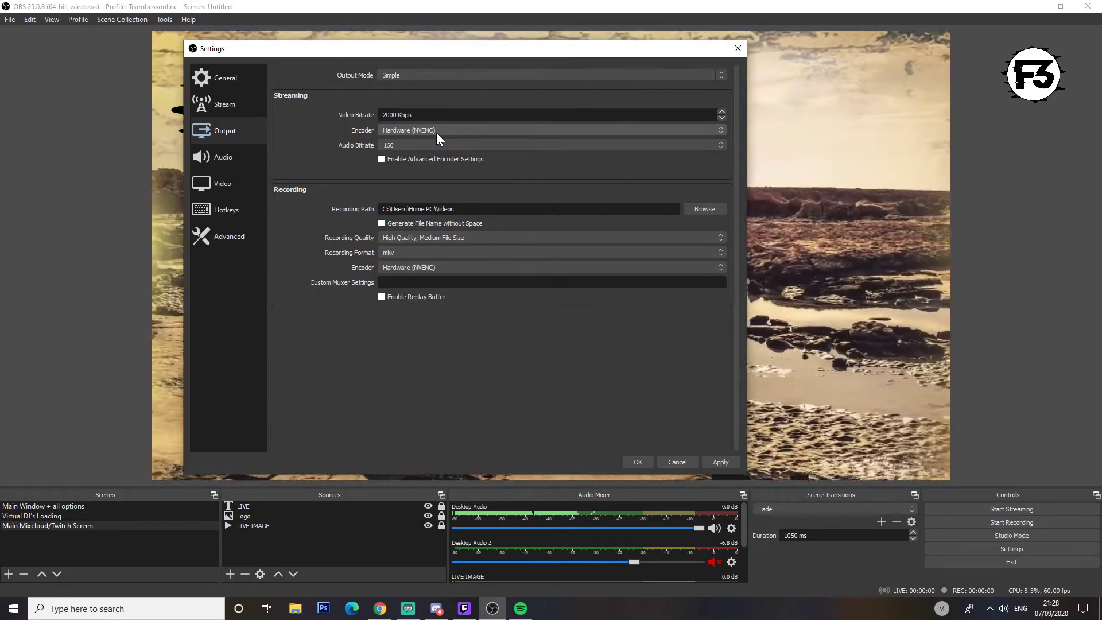
{"action": "key", "text": "Delete"}
{"action": "type", "text": "4"}
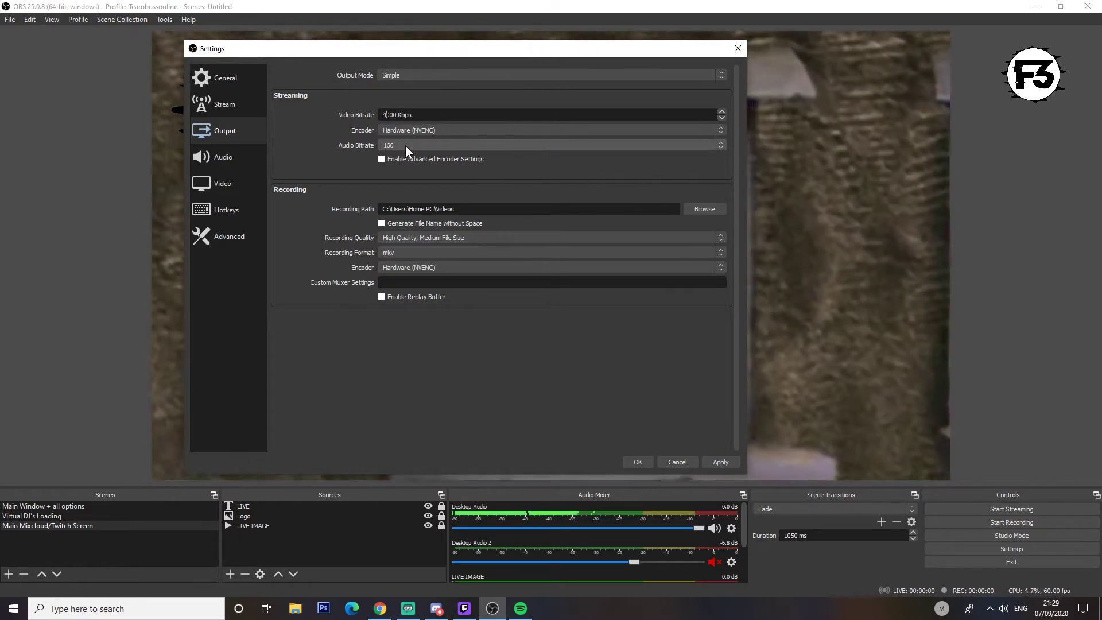
{"action": "left_click", "coordinate": [405, 144]}
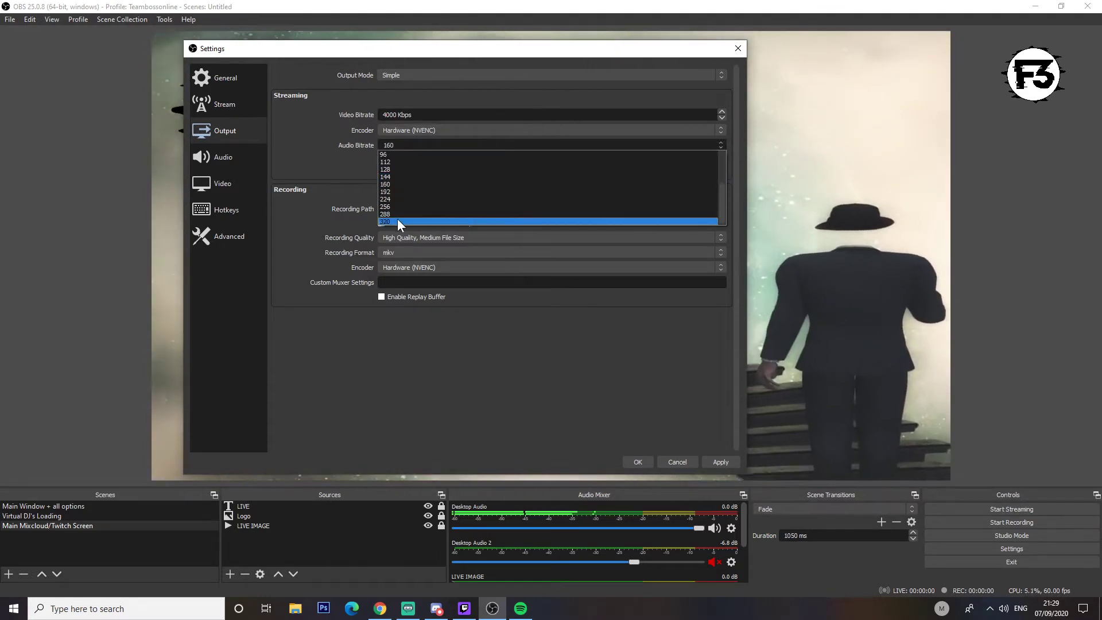
{"action": "left_click", "coordinate": [388, 184]}
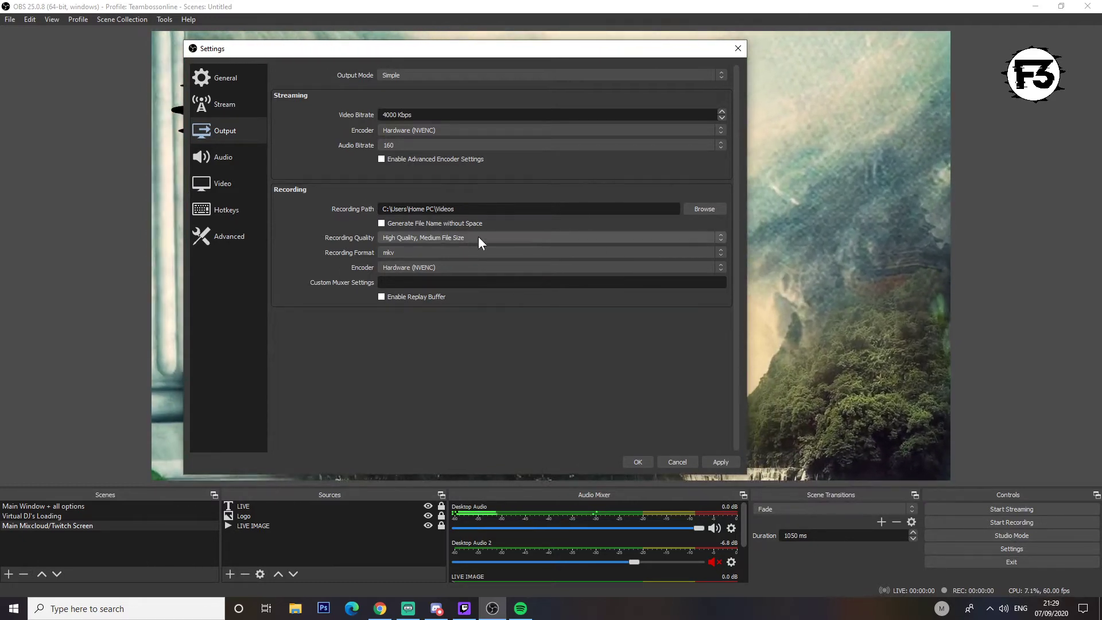
Step: Decline Lossless, keeping High Quality recording, and set the recording format to mp4
{"action": "left_click", "coordinate": [415, 238]}
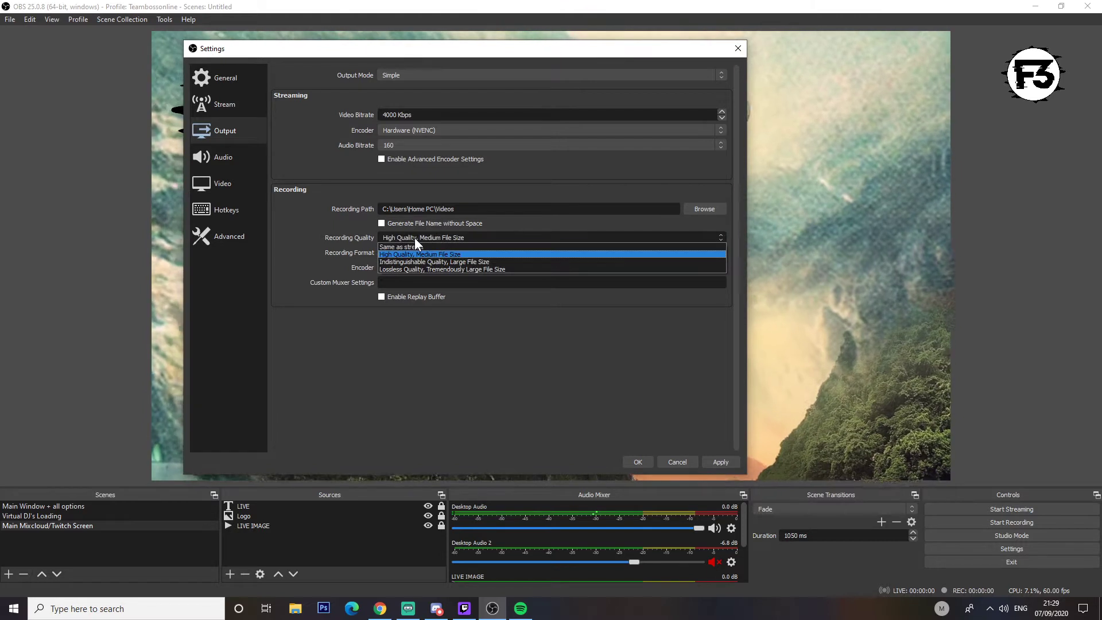
{"action": "left_click", "coordinate": [404, 270]}
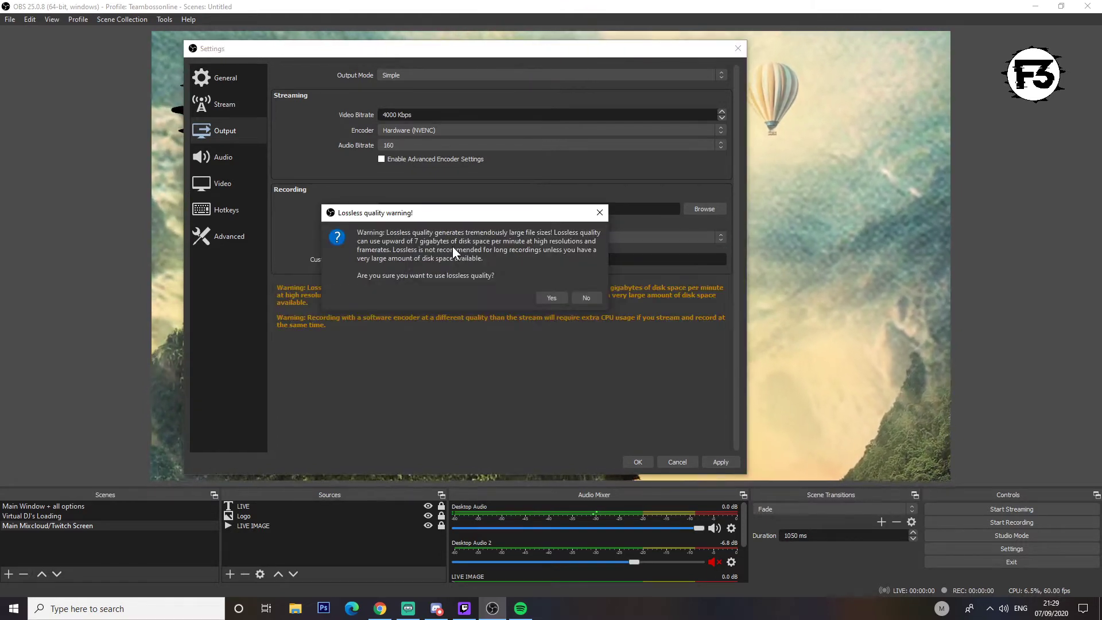
{"action": "left_click", "coordinate": [584, 299]}
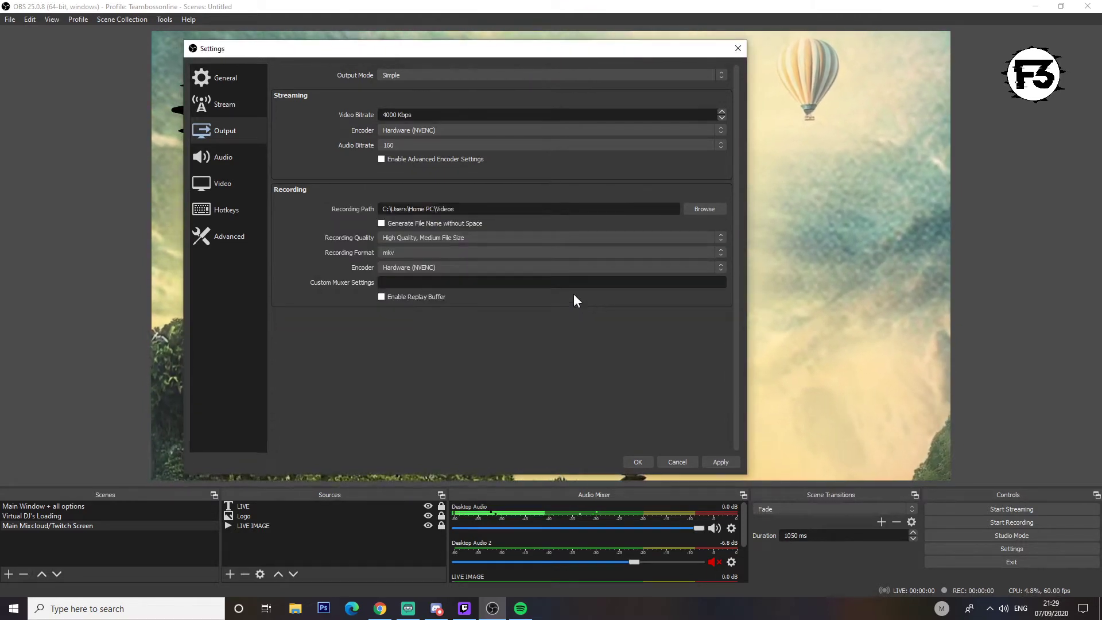
{"action": "left_click", "coordinate": [411, 253]}
{"action": "left_click", "coordinate": [411, 269]}
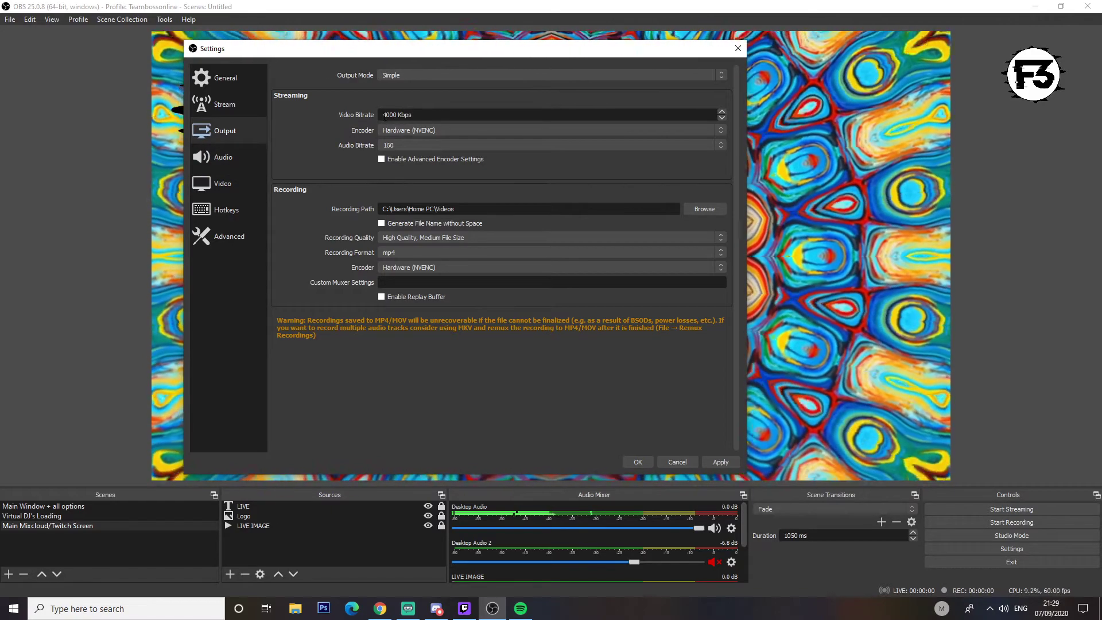
Step: Keep Hardware (NVENC) as the streaming encoder, then show the Audio settings
{"action": "left_click", "coordinate": [680, 132]}
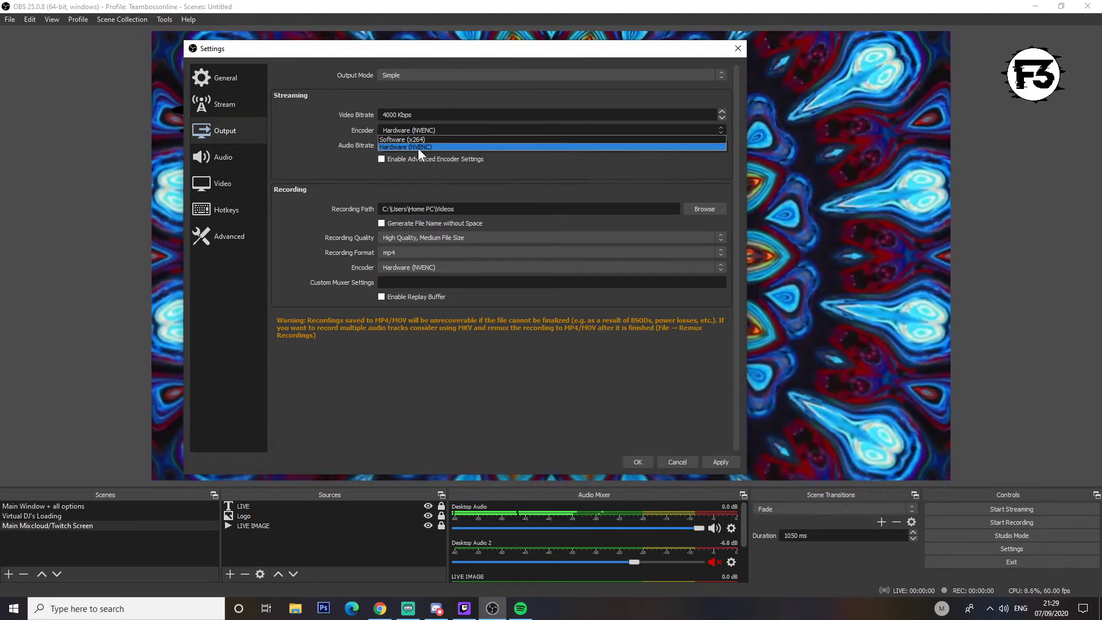
{"action": "left_click", "coordinate": [315, 132]}
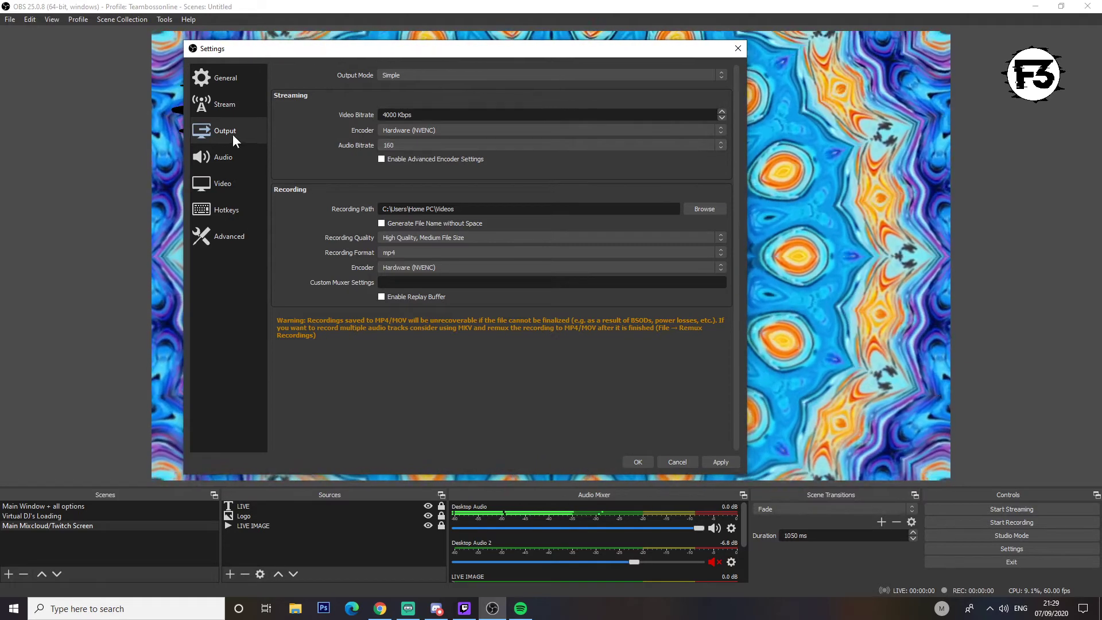
{"action": "left_click", "coordinate": [226, 156]}
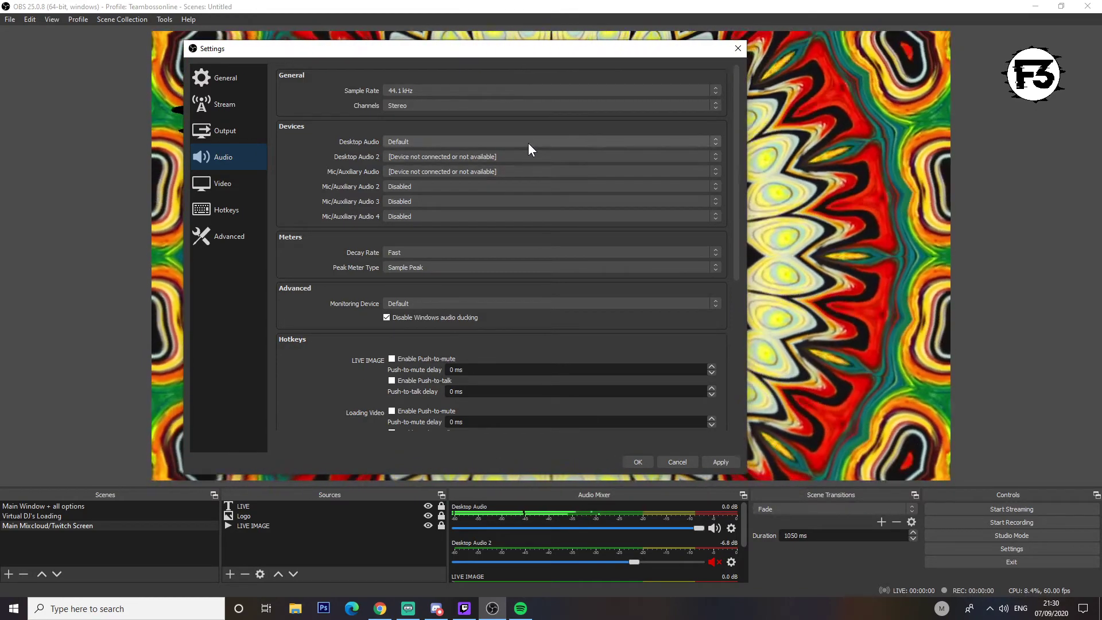
Step: Assign Desktop Audio to the Realtek speakers and Desktop Audio 2 to the USB headphones
{"action": "left_click", "coordinate": [528, 143]}
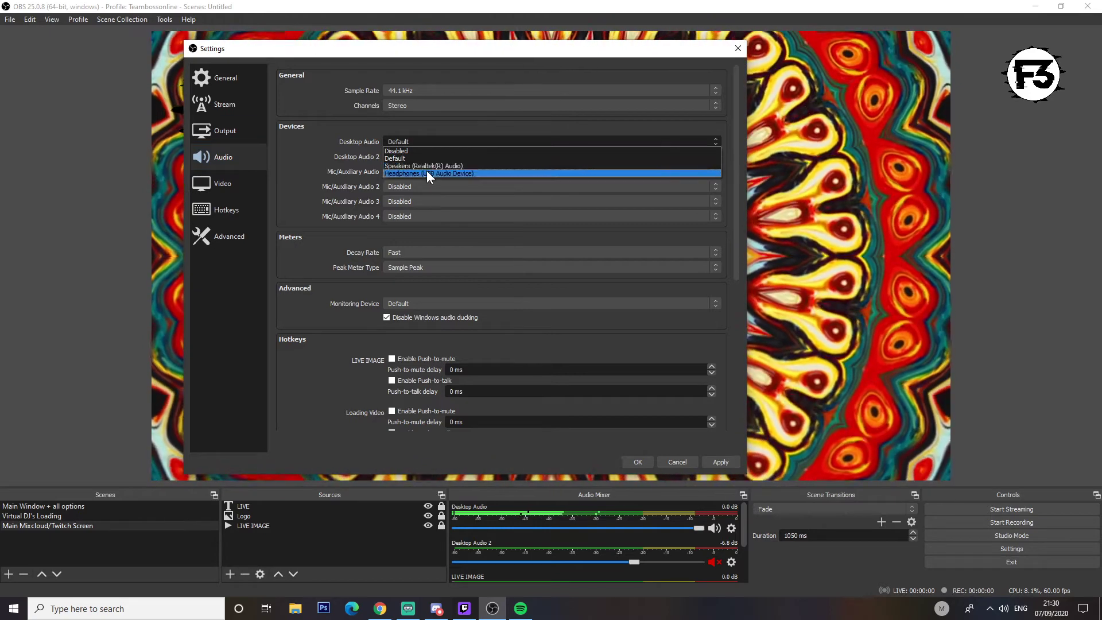
{"action": "left_click", "coordinate": [422, 167]}
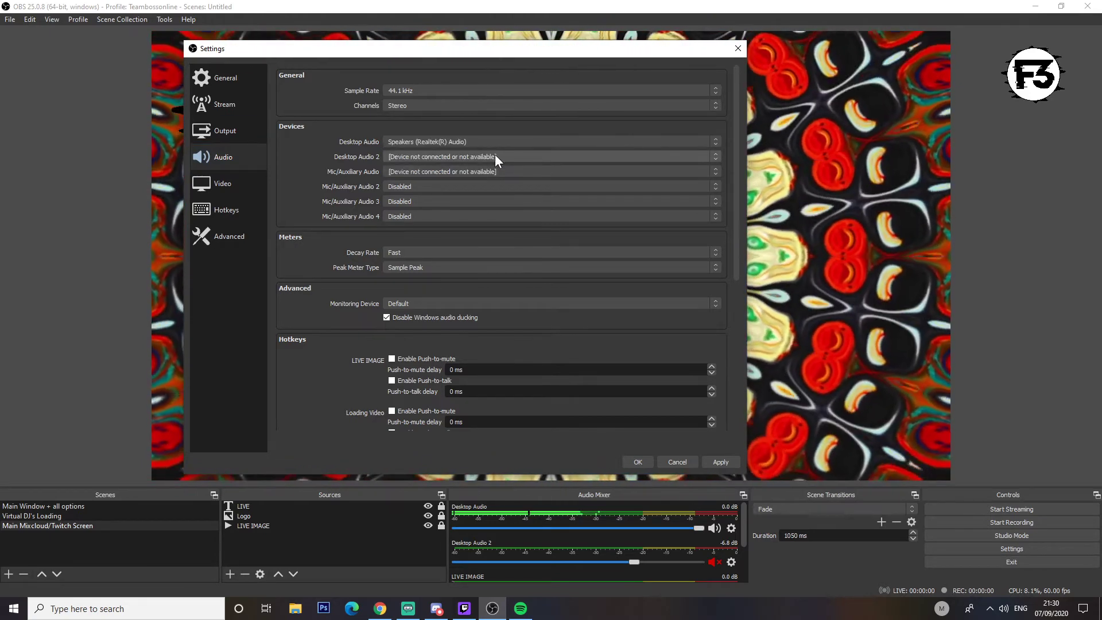
{"action": "left_click", "coordinate": [495, 156]}
{"action": "left_click", "coordinate": [446, 195]}
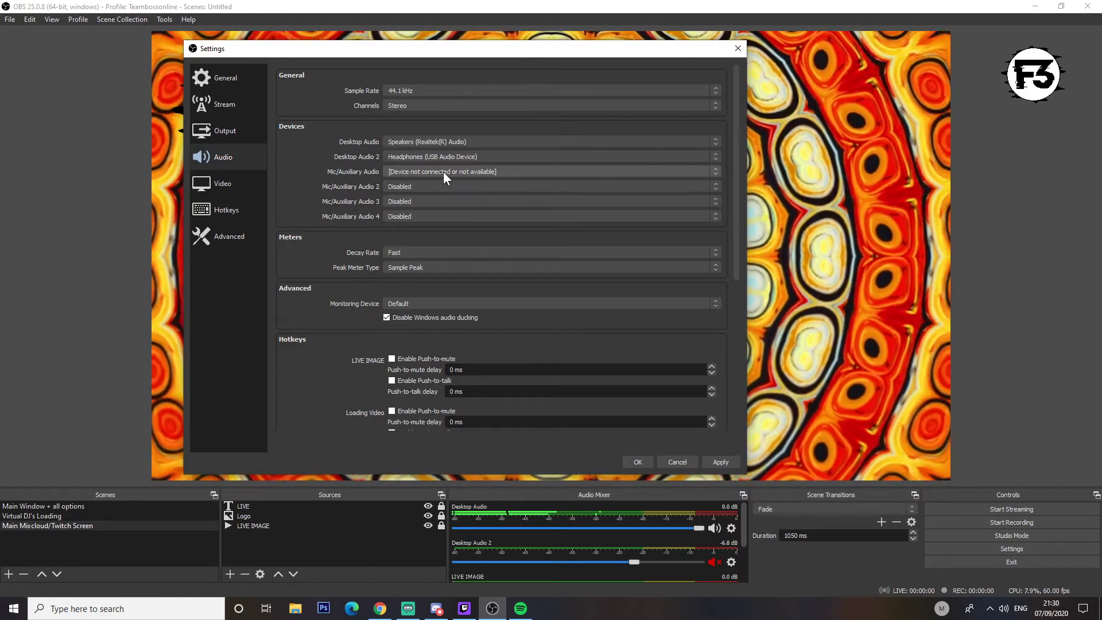
Step: Set Mic/Auxiliary Audio to Microphone (USB Audio Device)
{"action": "left_click", "coordinate": [443, 171]}
{"action": "left_click", "coordinate": [326, 159]}
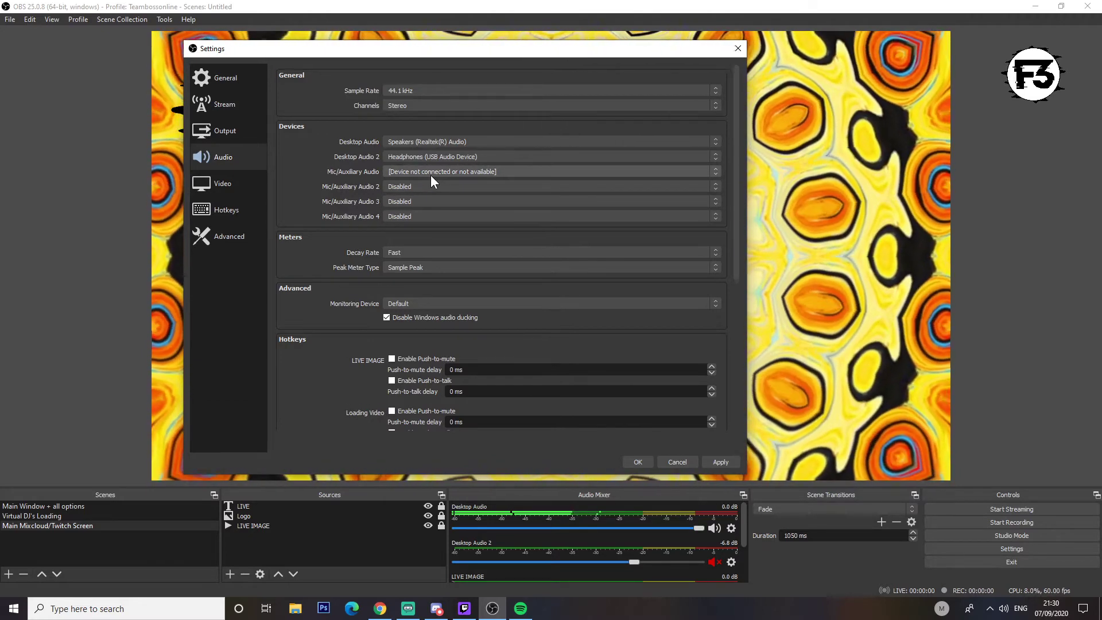
{"action": "left_click", "coordinate": [432, 174]}
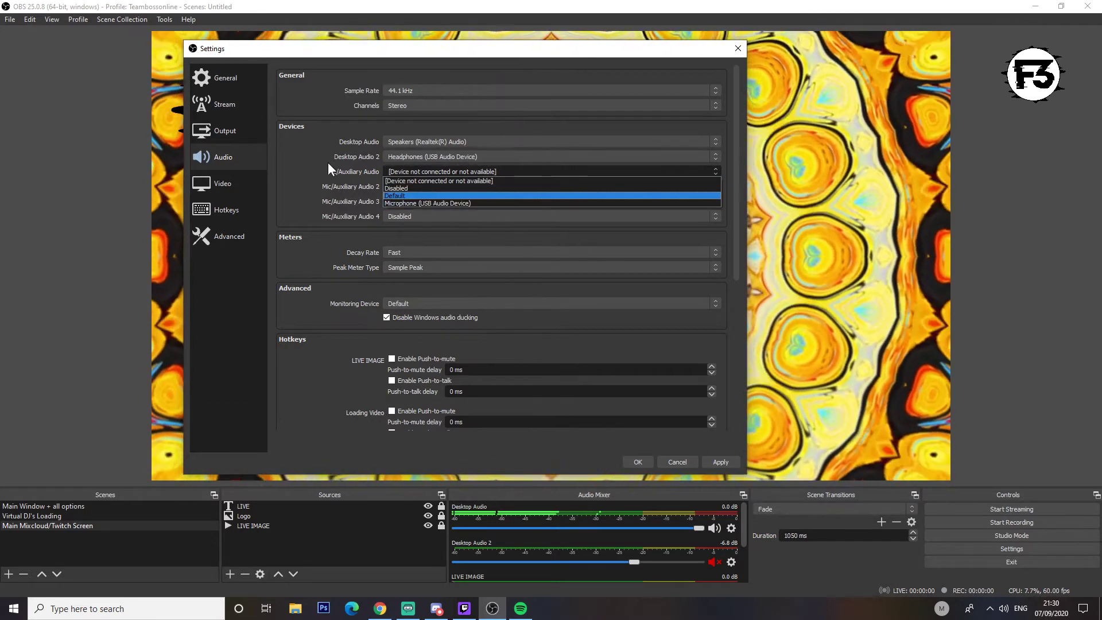
{"action": "left_click", "coordinate": [328, 162]}
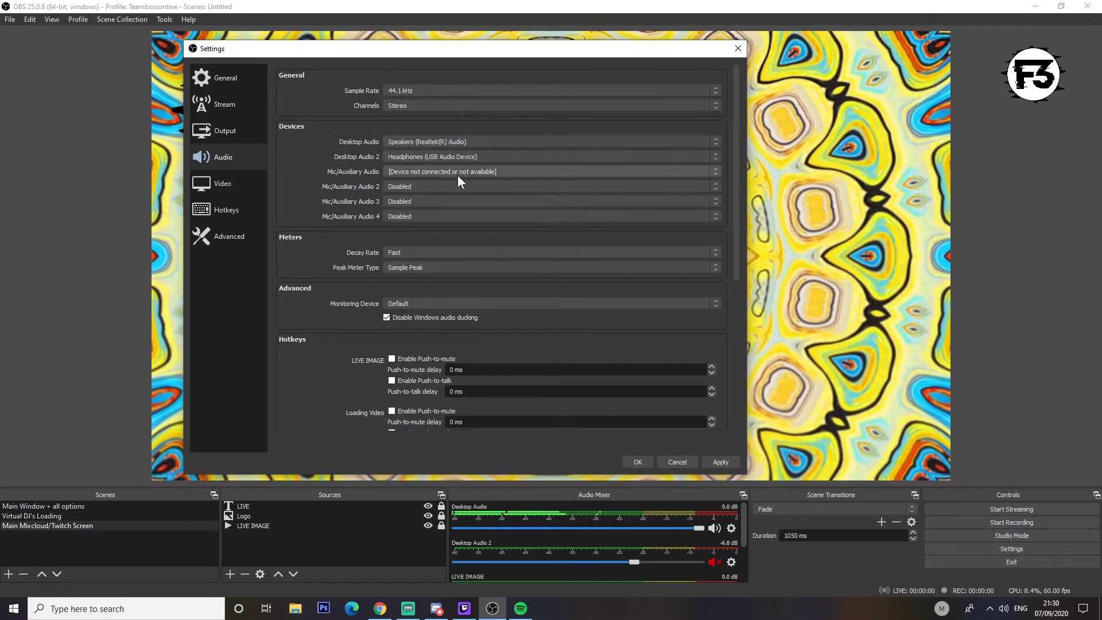
{"action": "left_click", "coordinate": [516, 171]}
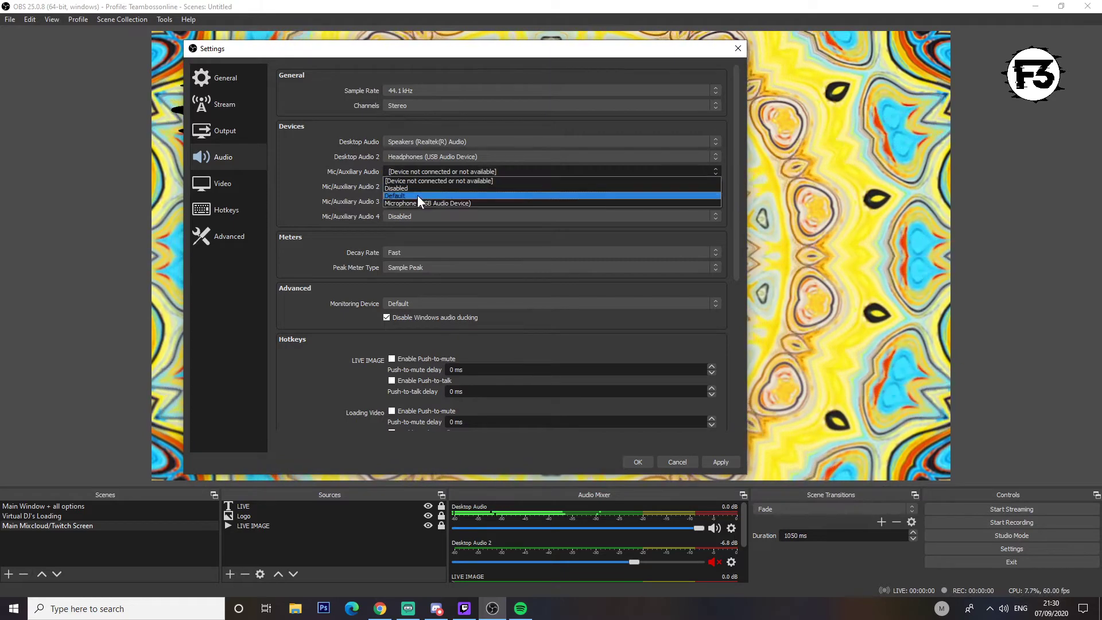
{"action": "left_click", "coordinate": [415, 205]}
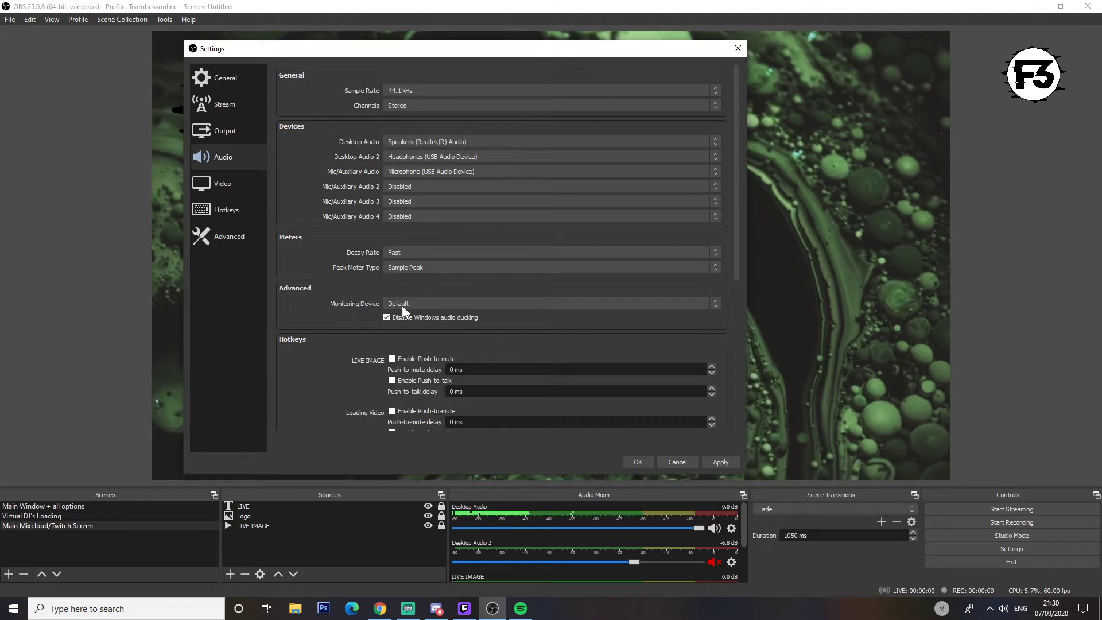
{"action": "scroll", "coordinate": [351, 363], "scroll_direction": "down", "scroll_amount": 3}
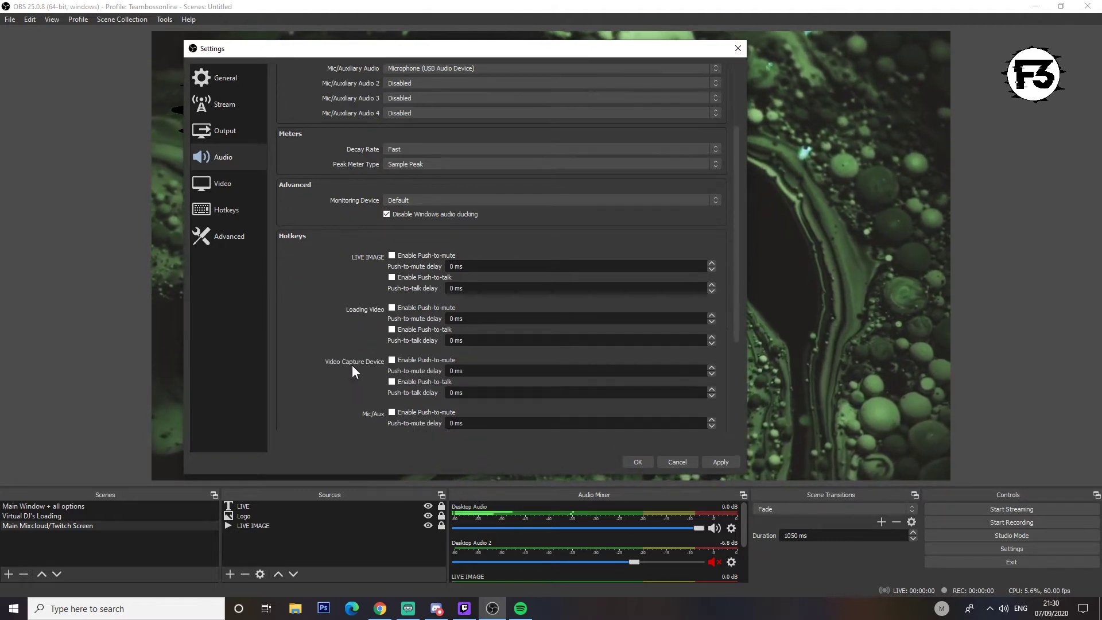
{"action": "scroll", "coordinate": [350, 364], "scroll_direction": "down", "scroll_amount": 3}
{"action": "scroll", "coordinate": [344, 366], "scroll_direction": "up", "scroll_amount": 10}
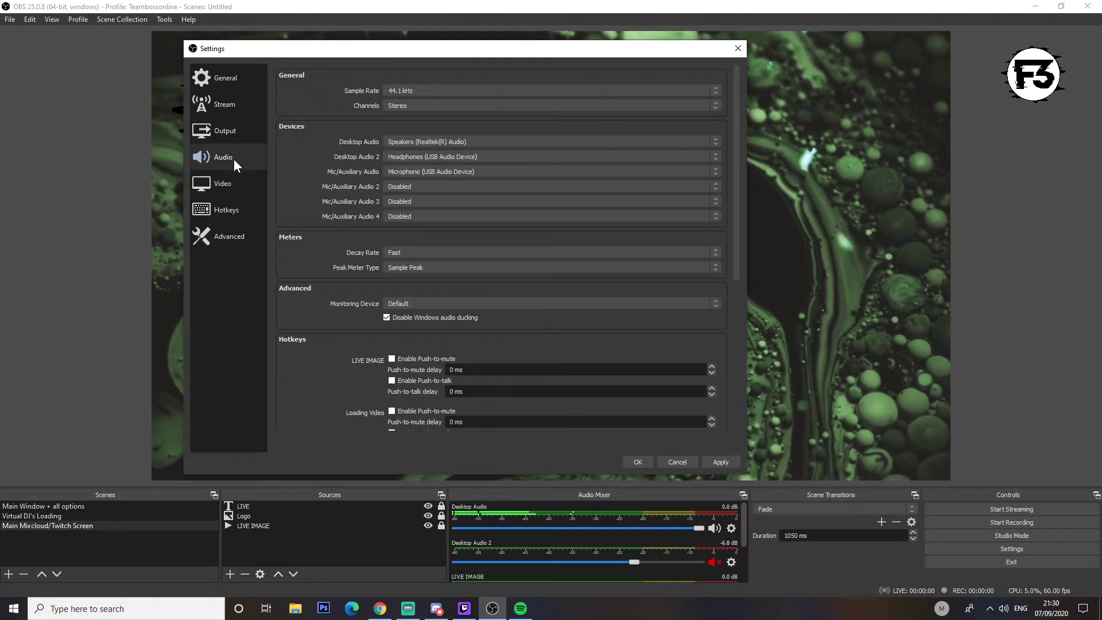
Step: On the Video page, keep base resolution and set output resolution to 1920x1080
{"action": "left_click", "coordinate": [230, 182]}
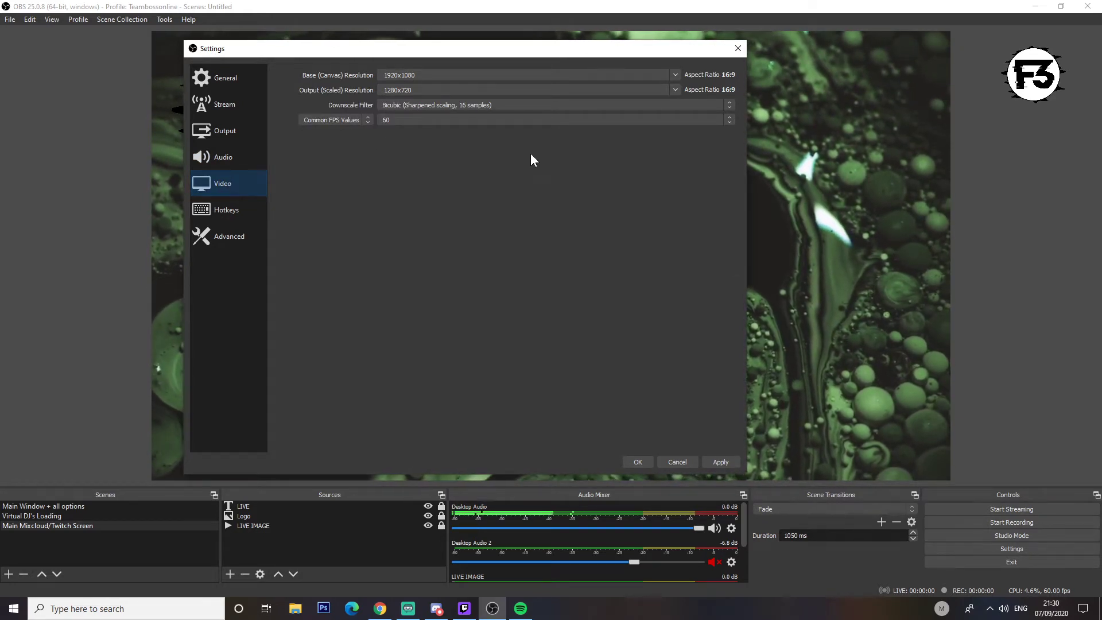
{"action": "left_click", "coordinate": [674, 75]}
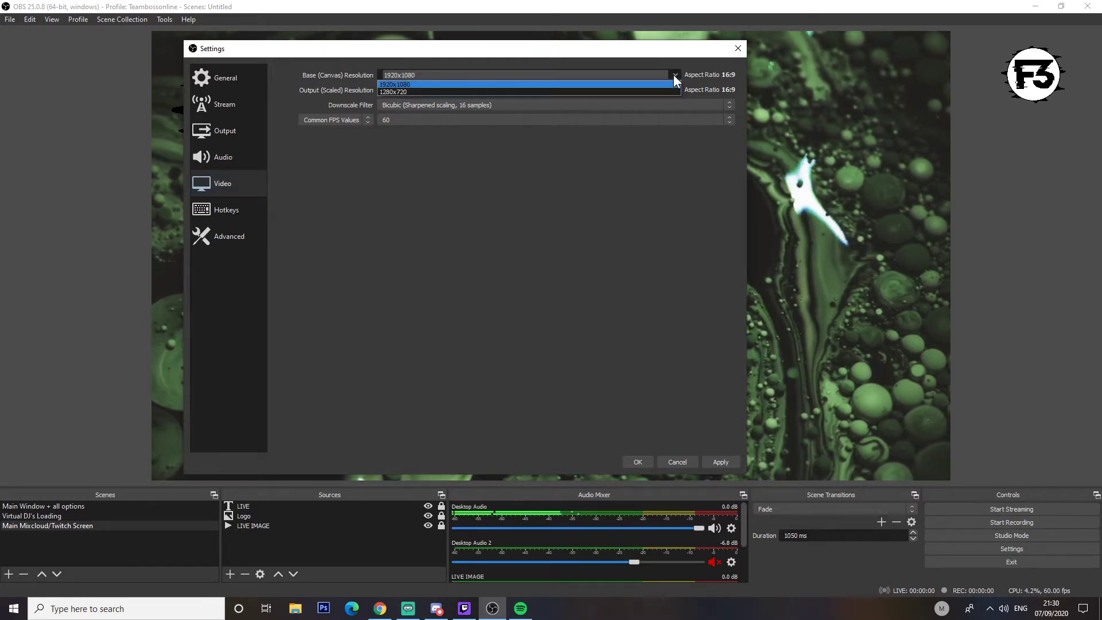
{"action": "left_click", "coordinate": [408, 85]}
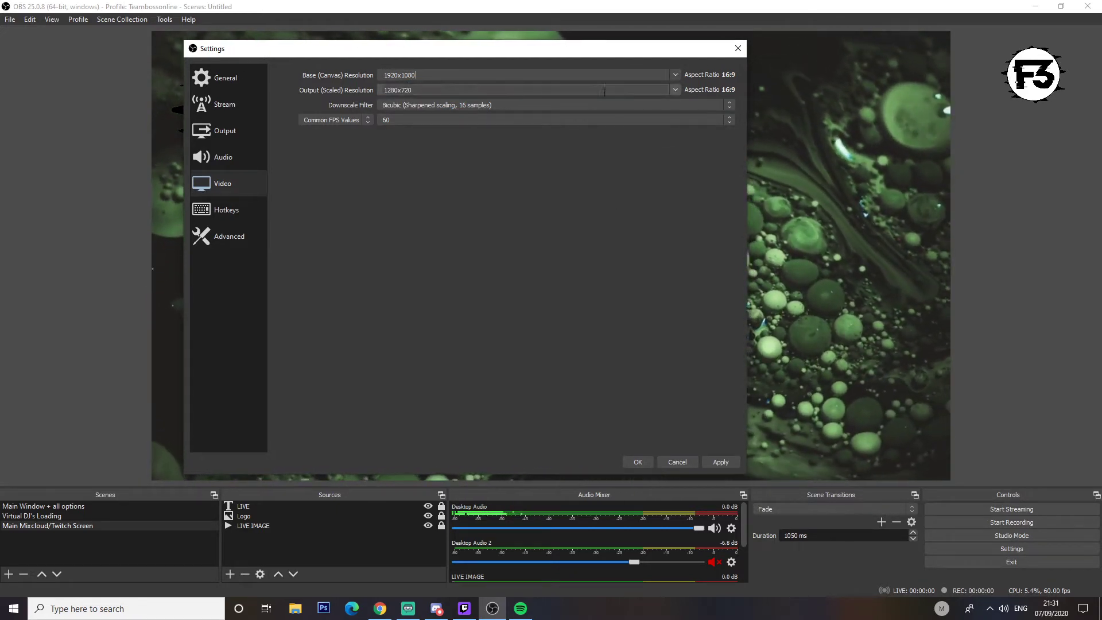
{"action": "left_click", "coordinate": [676, 89]}
{"action": "left_click", "coordinate": [410, 96]}
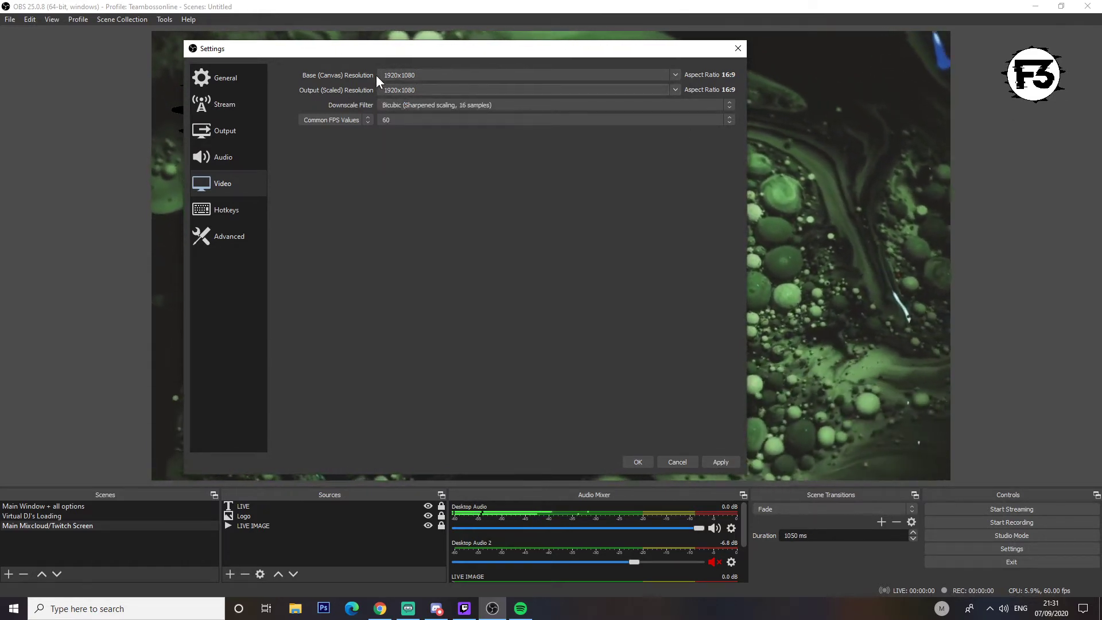
{"action": "left_click", "coordinate": [414, 91]}
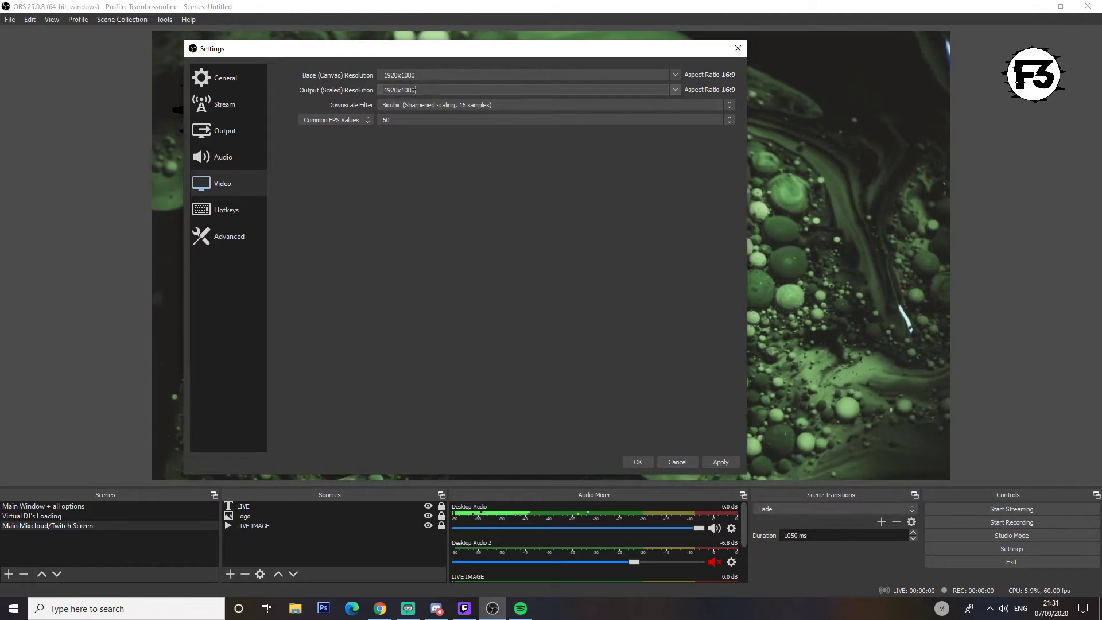
Step: Keep the Bicubic downscale filter, set Common FPS to 30, and apply
{"action": "left_click", "coordinate": [567, 105]}
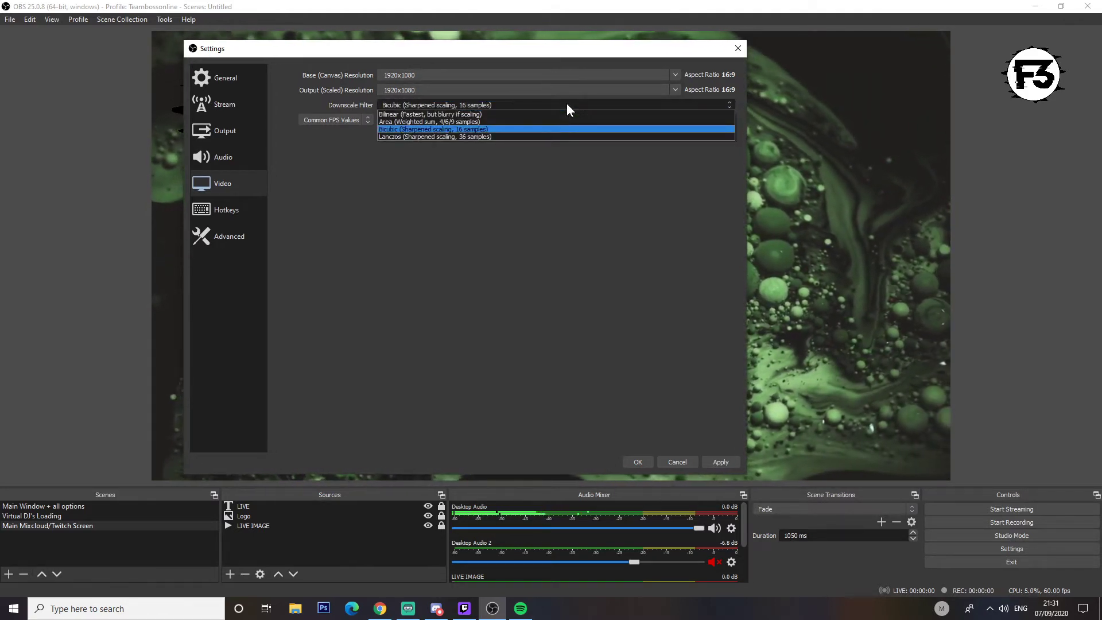
{"action": "left_click", "coordinate": [396, 129]}
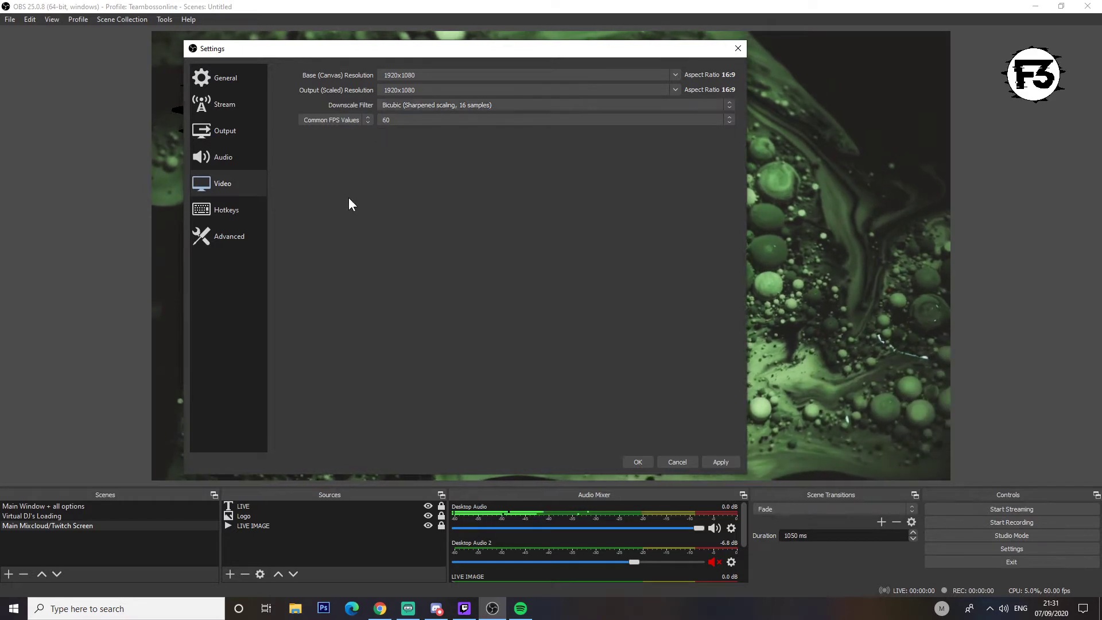
{"action": "left_click", "coordinate": [403, 120]}
{"action": "left_click", "coordinate": [388, 166]}
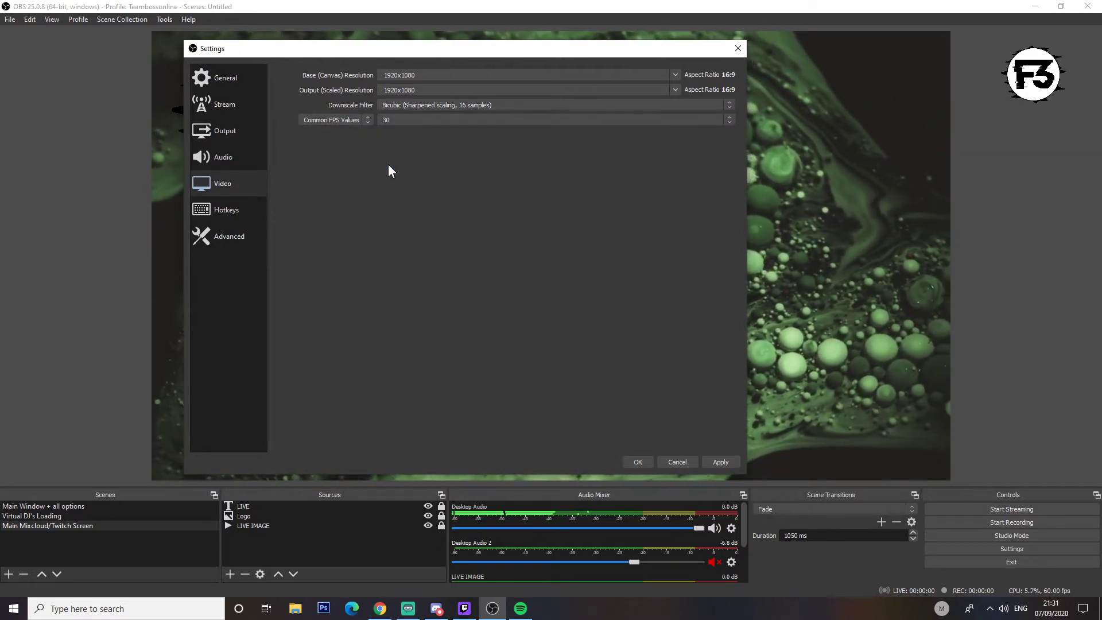
{"action": "left_click", "coordinate": [719, 462]}
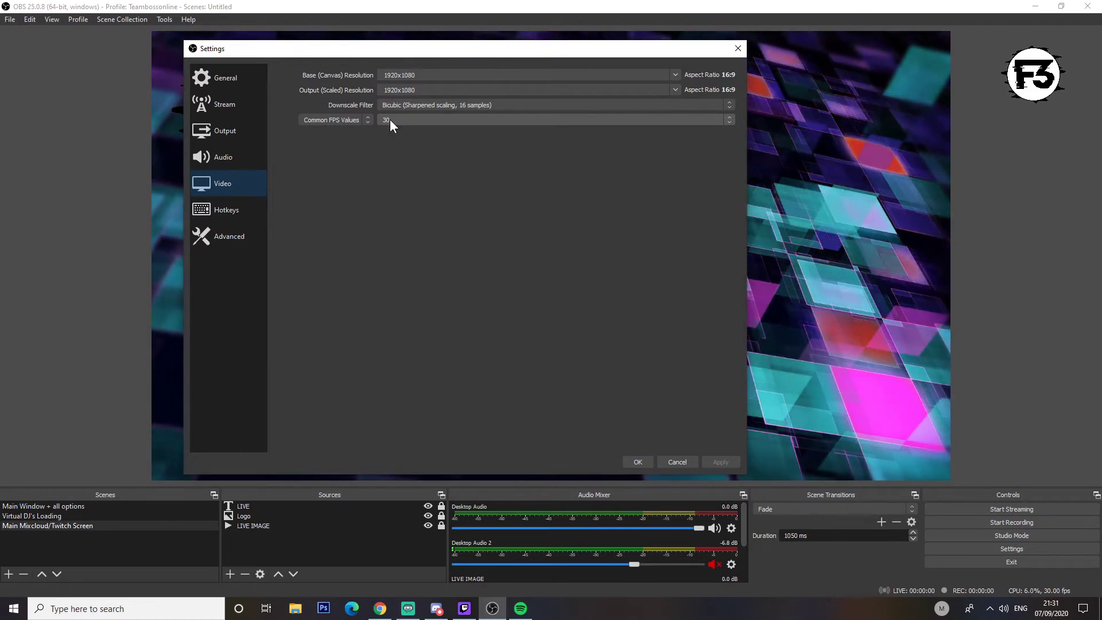
Step: Scroll through the streaming, recording and scene hotkeys, leaving all unassigned
{"action": "left_click", "coordinate": [236, 217]}
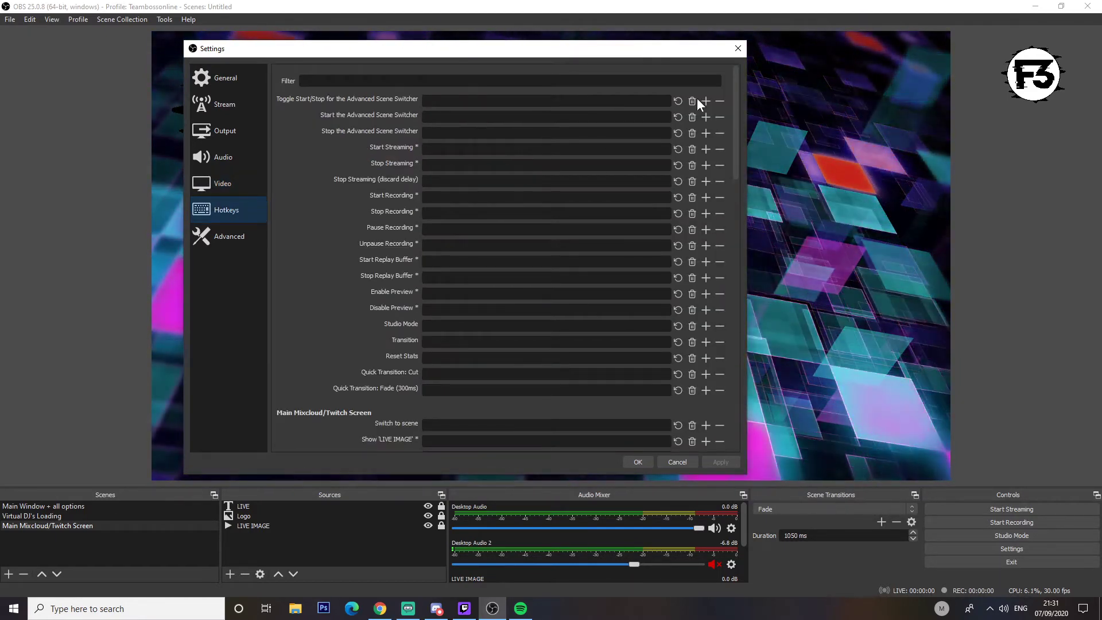
{"action": "scroll", "coordinate": [537, 264], "scroll_direction": "down", "scroll_amount": 1}
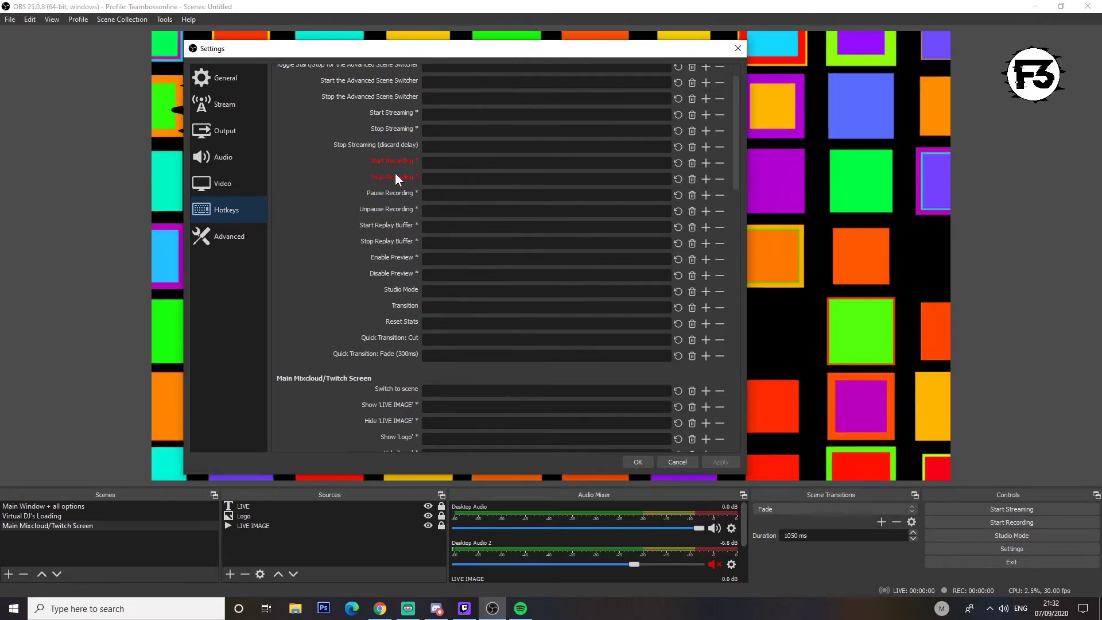
{"action": "scroll", "coordinate": [691, 146], "scroll_direction": "up", "scroll_amount": 1}
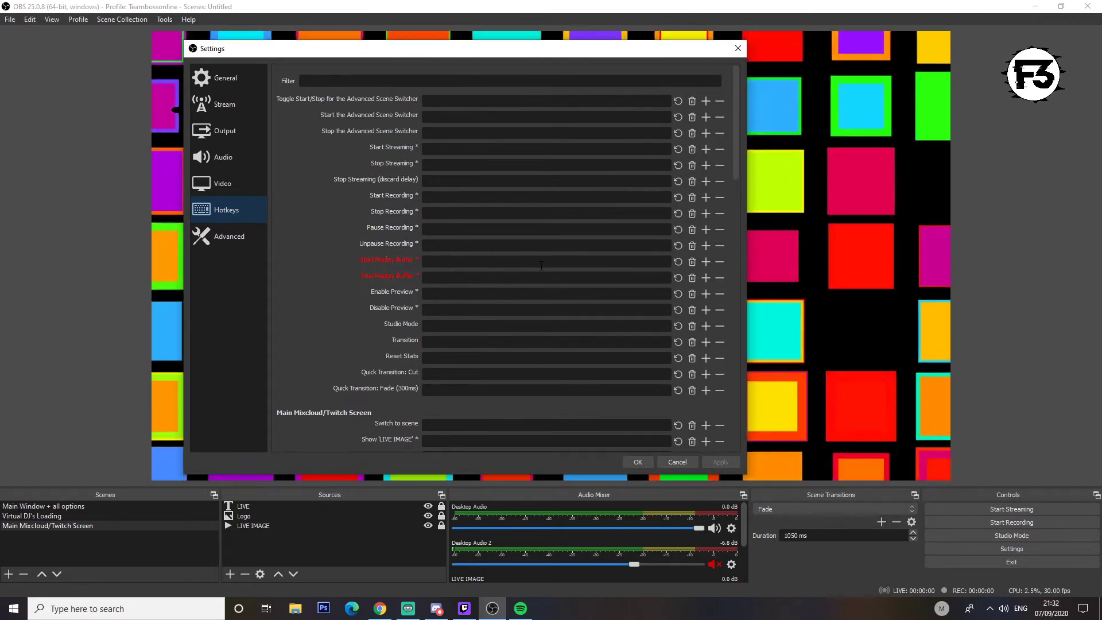
{"action": "scroll", "coordinate": [548, 276], "scroll_direction": "down", "scroll_amount": 3}
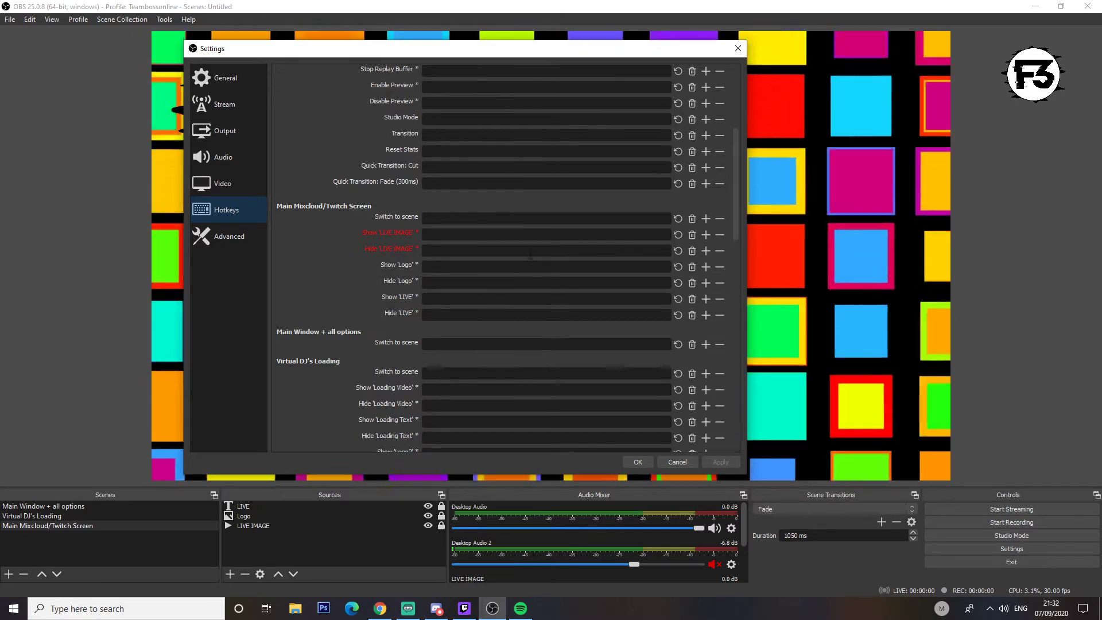
{"action": "scroll", "coordinate": [609, 230], "scroll_direction": "down", "scroll_amount": 1}
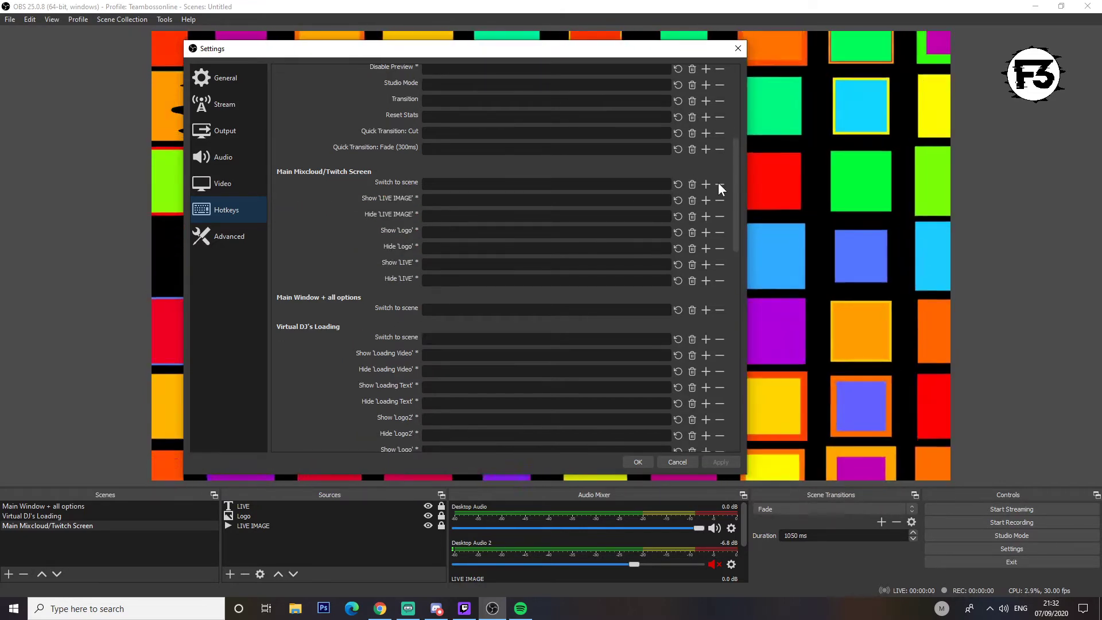
{"action": "scroll", "coordinate": [517, 241], "scroll_direction": "up", "scroll_amount": 7}
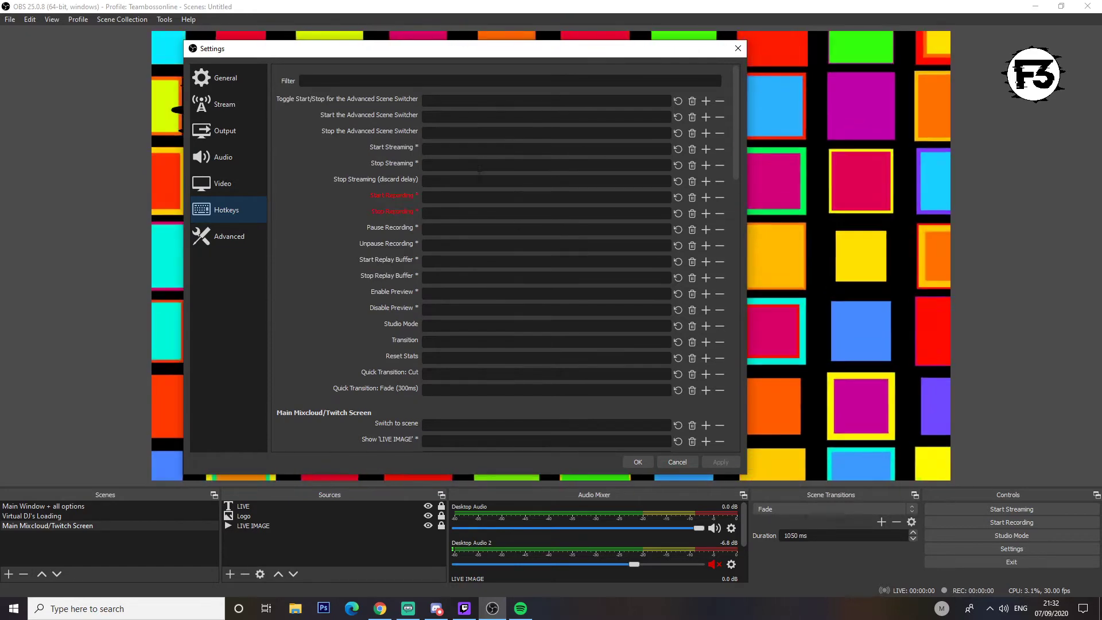
Step: Review the Advanced page, leaving Process Priority at Normal and auto-reconnect at 10 s
{"action": "left_click", "coordinate": [231, 241]}
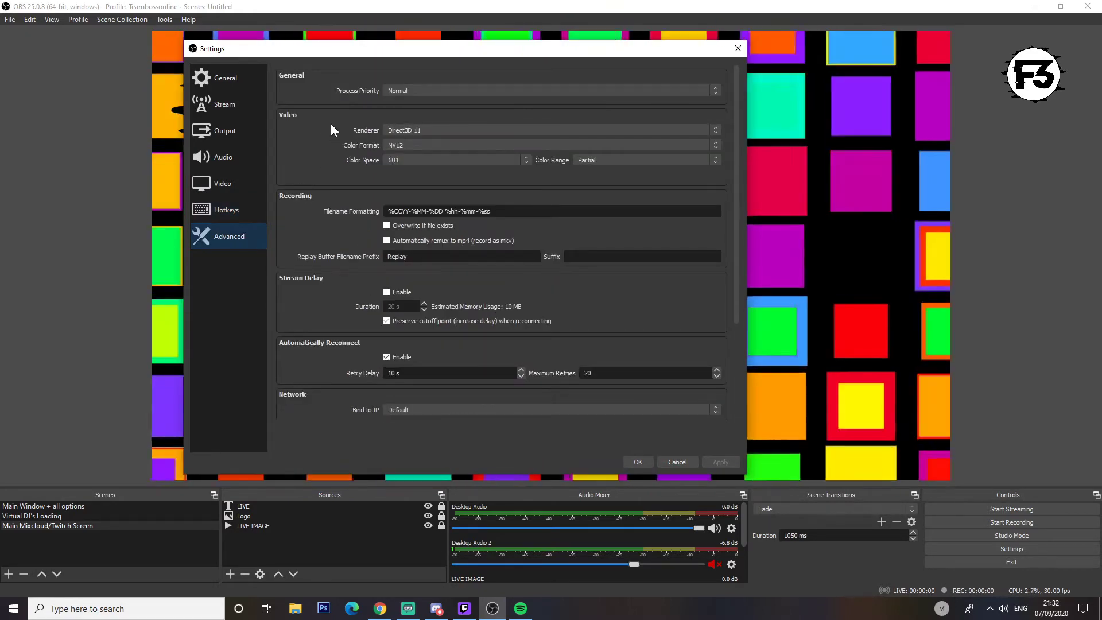
{"action": "left_click", "coordinate": [436, 90]}
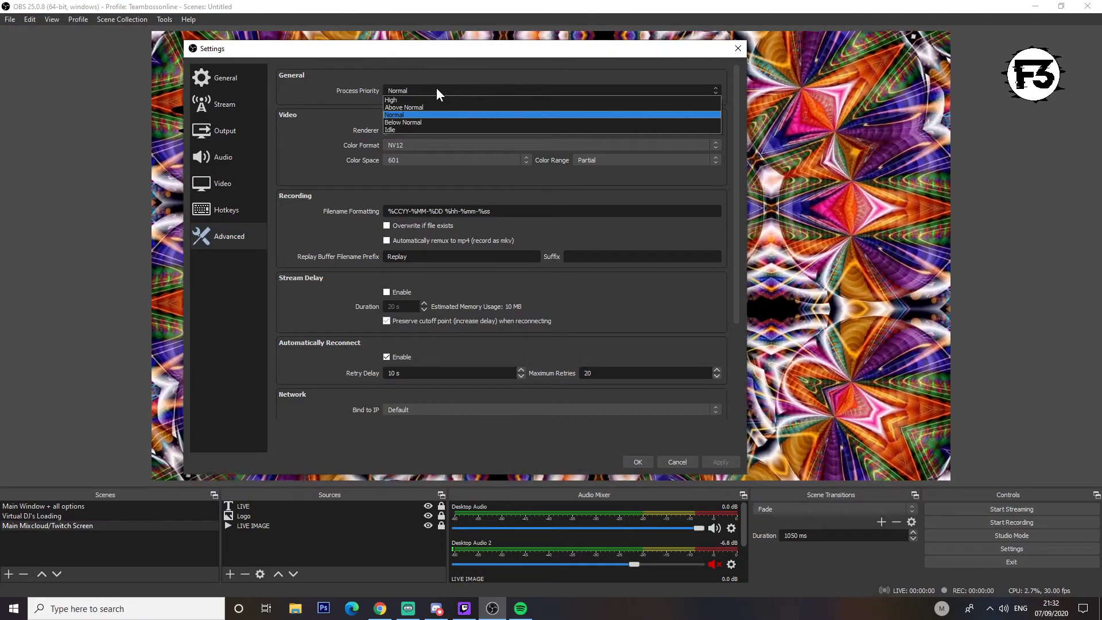
{"action": "left_click", "coordinate": [317, 99]}
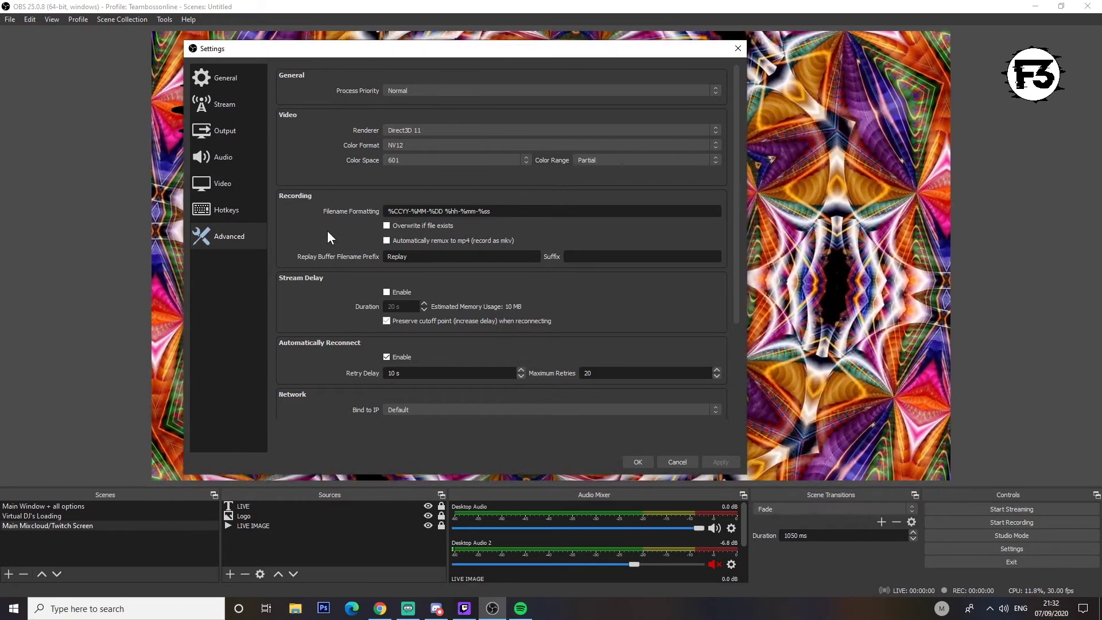
{"action": "scroll", "coordinate": [327, 241], "scroll_direction": "down", "scroll_amount": 5}
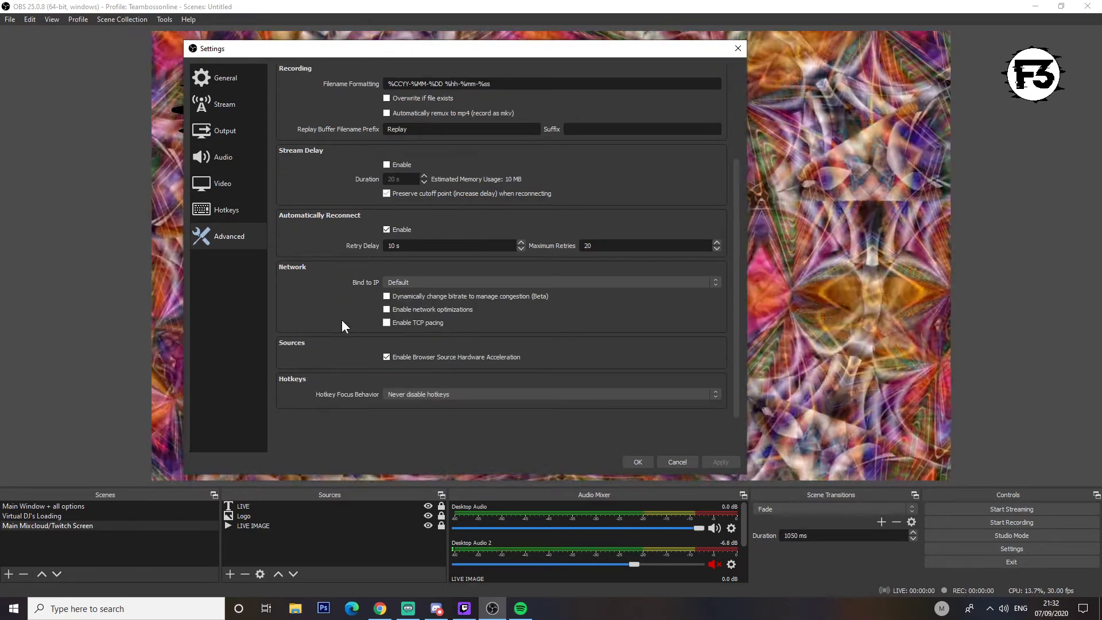
{"action": "scroll", "coordinate": [343, 320], "scroll_direction": "up", "scroll_amount": 3}
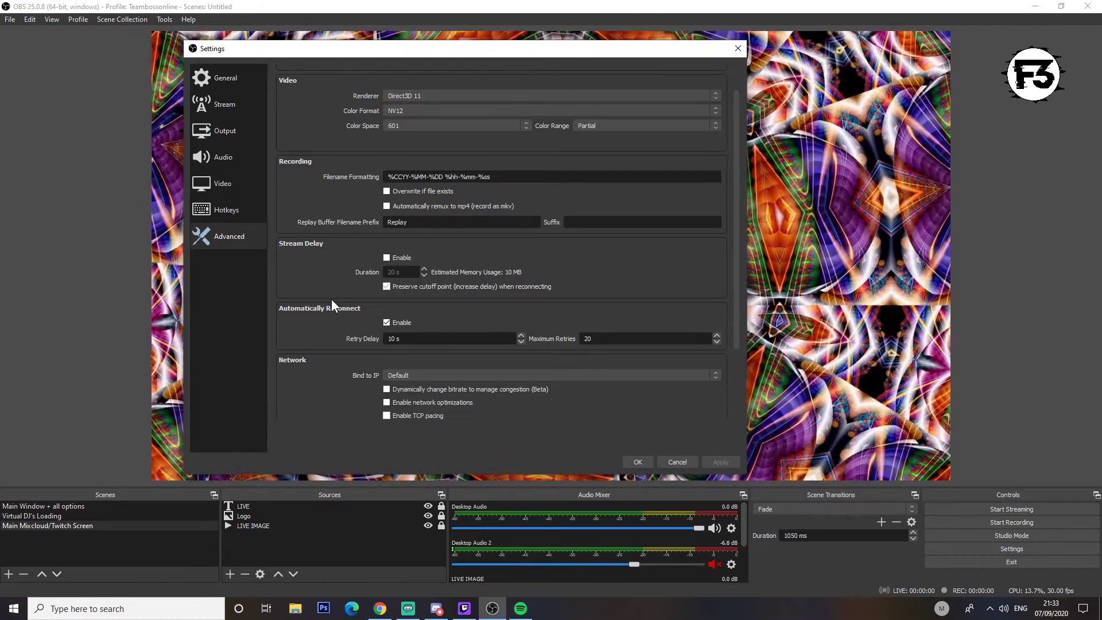
{"action": "scroll", "coordinate": [336, 328], "scroll_direction": "down", "scroll_amount": 3}
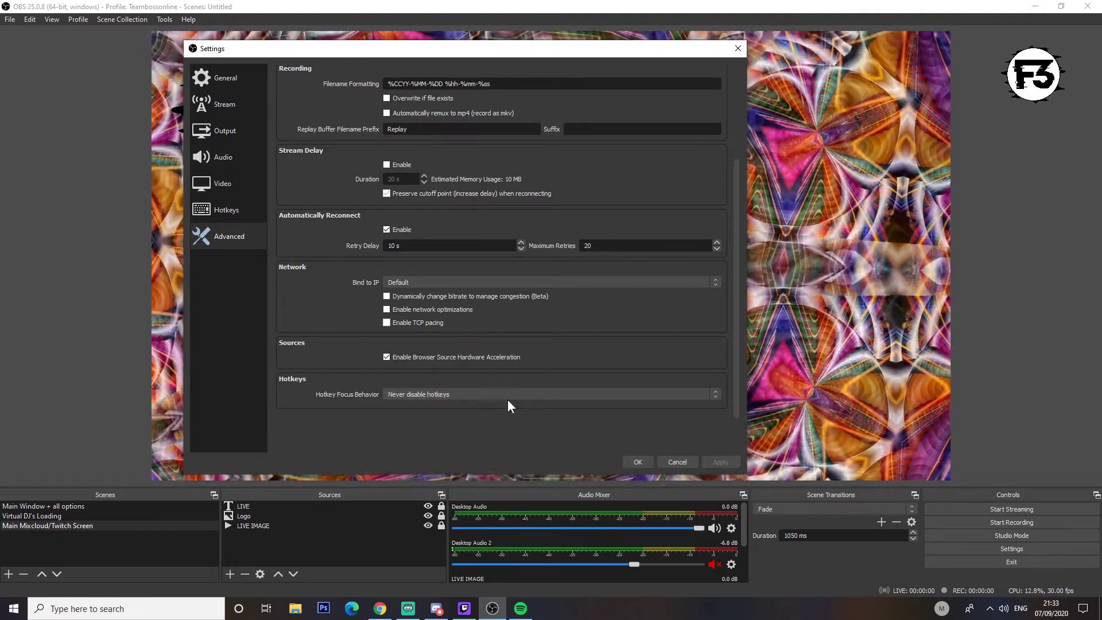
{"action": "scroll", "coordinate": [326, 321], "scroll_direction": "up", "scroll_amount": 4}
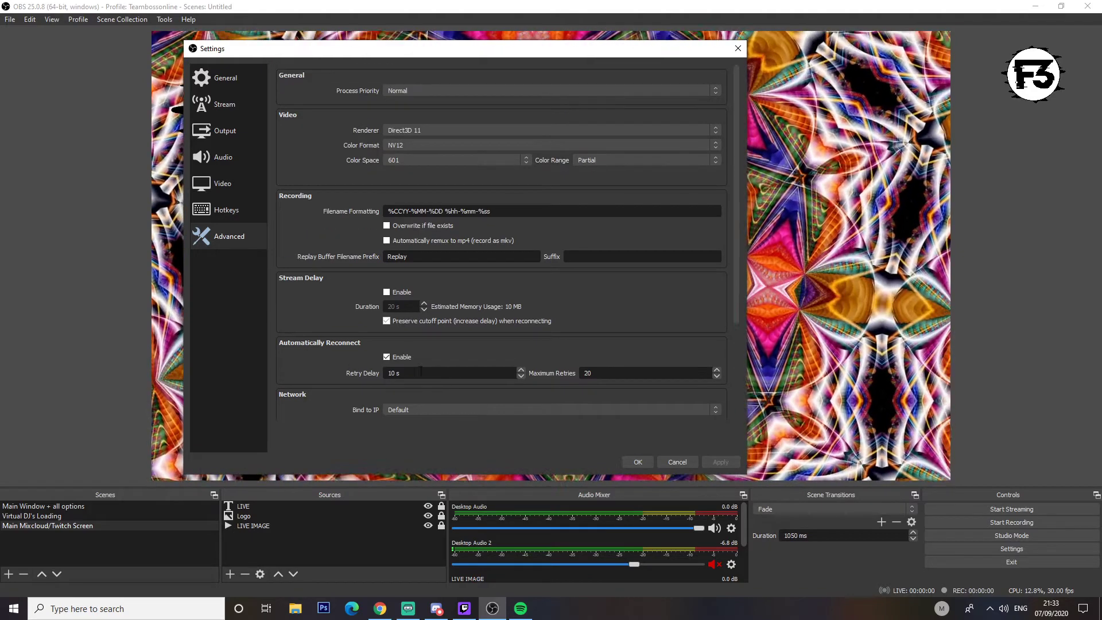
Step: Recheck each settings page, confirm 1920x1080 at 30 FPS video, and close Settings with OK
{"action": "left_click", "coordinate": [221, 86]}
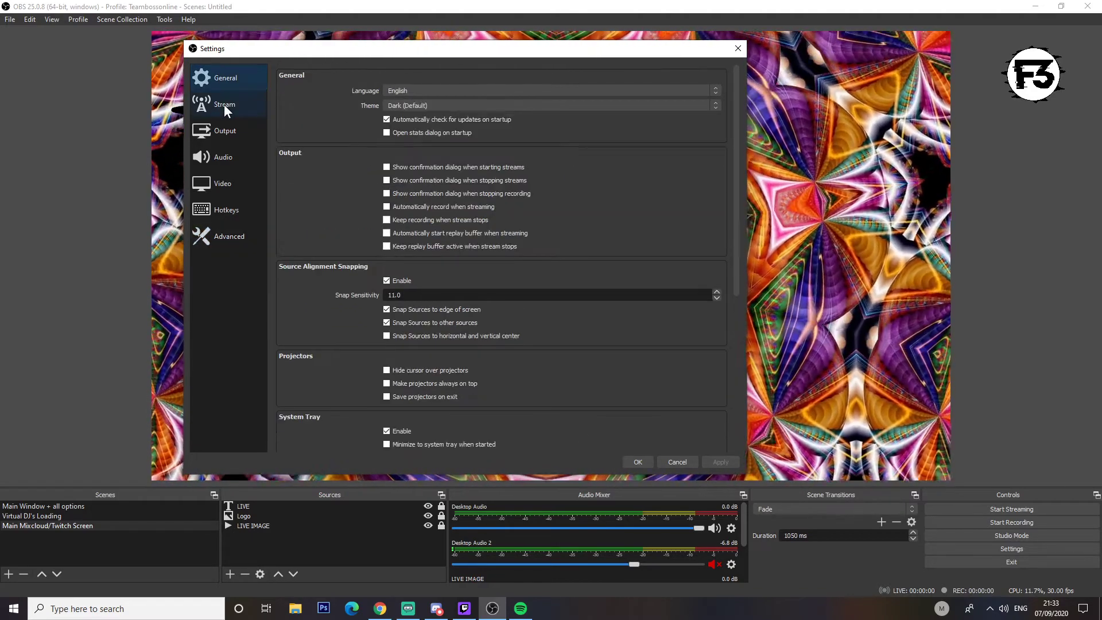
{"action": "left_click", "coordinate": [223, 104]}
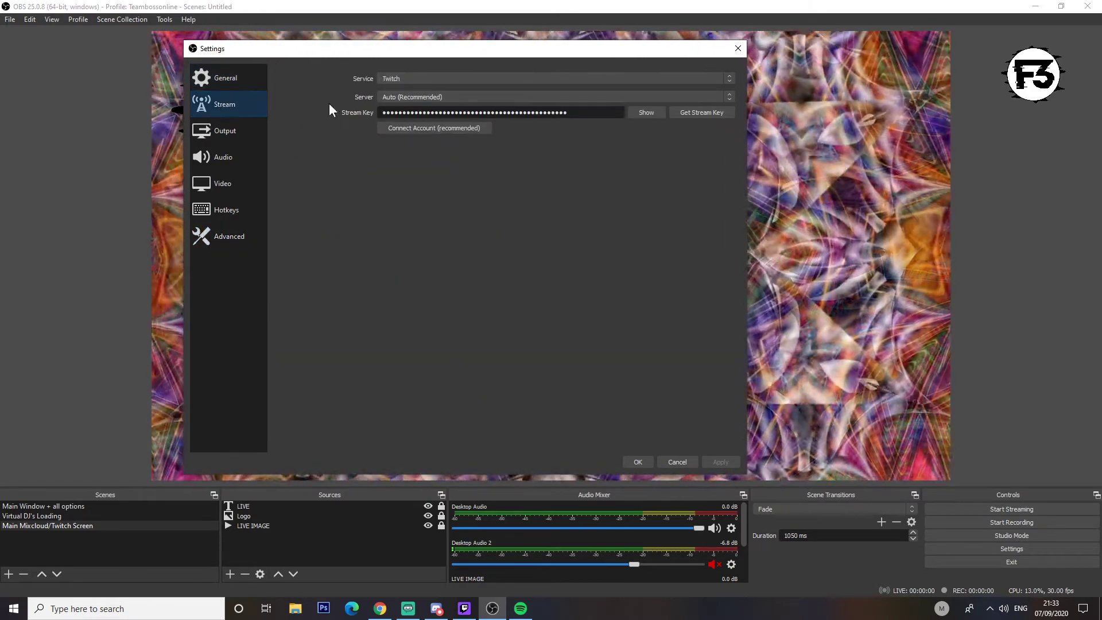
{"action": "left_click", "coordinate": [229, 137]}
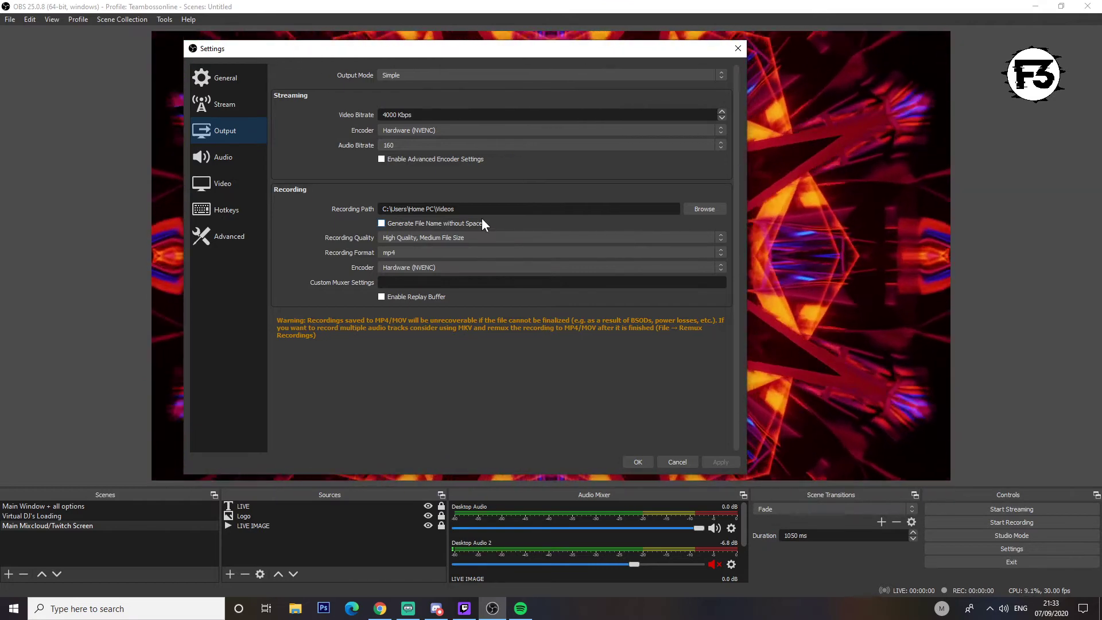
{"action": "left_click", "coordinate": [202, 159]}
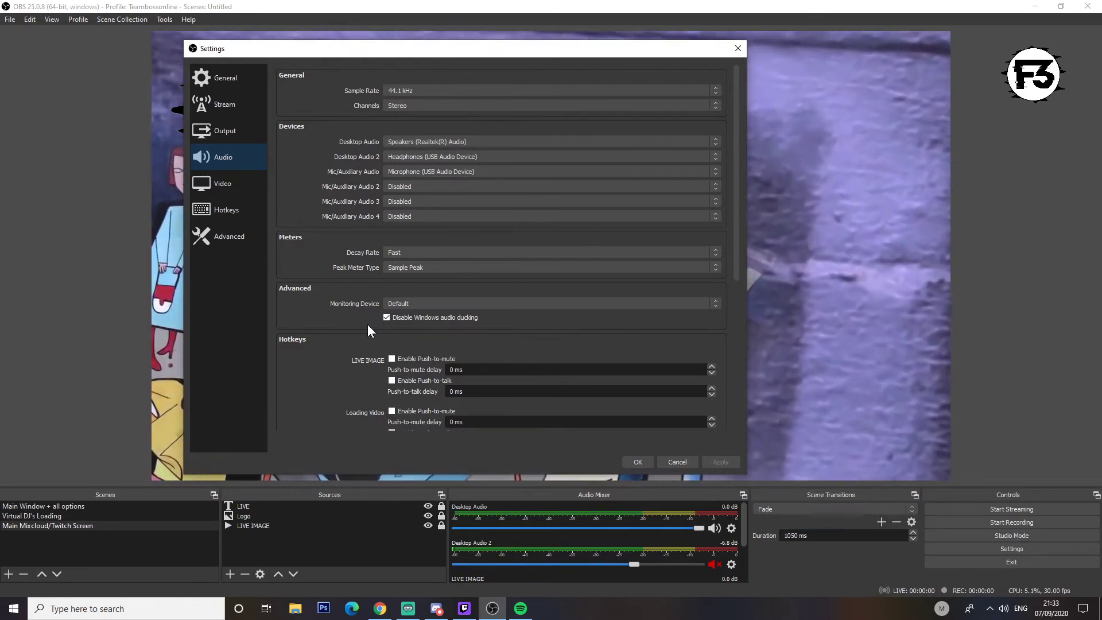
{"action": "left_click", "coordinate": [220, 185]}
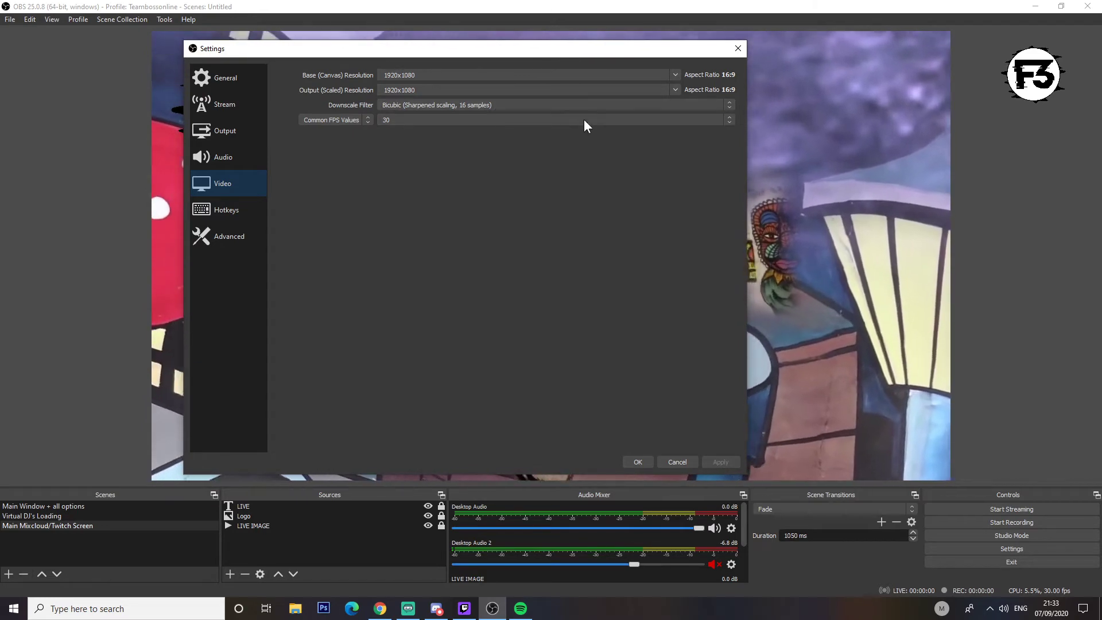
{"action": "left_click", "coordinate": [637, 462]}
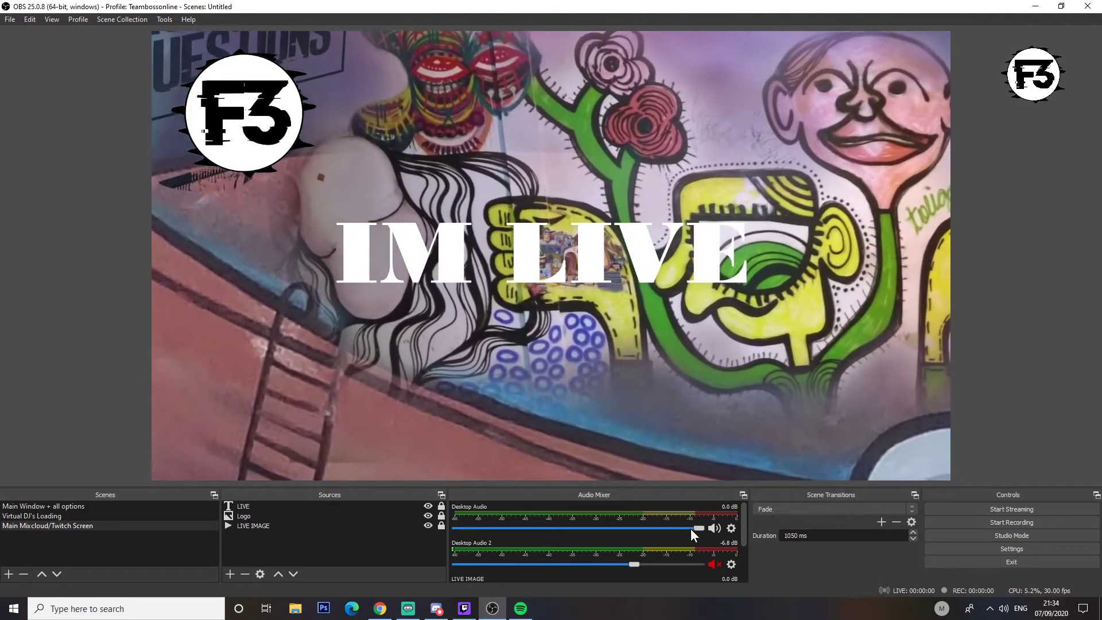
Step: Mute LIVE IMAGE, raise Desktop Audio 2 to 0 dB, and leave it muted
{"action": "scroll", "coordinate": [485, 506], "scroll_direction": "down", "scroll_amount": 2}
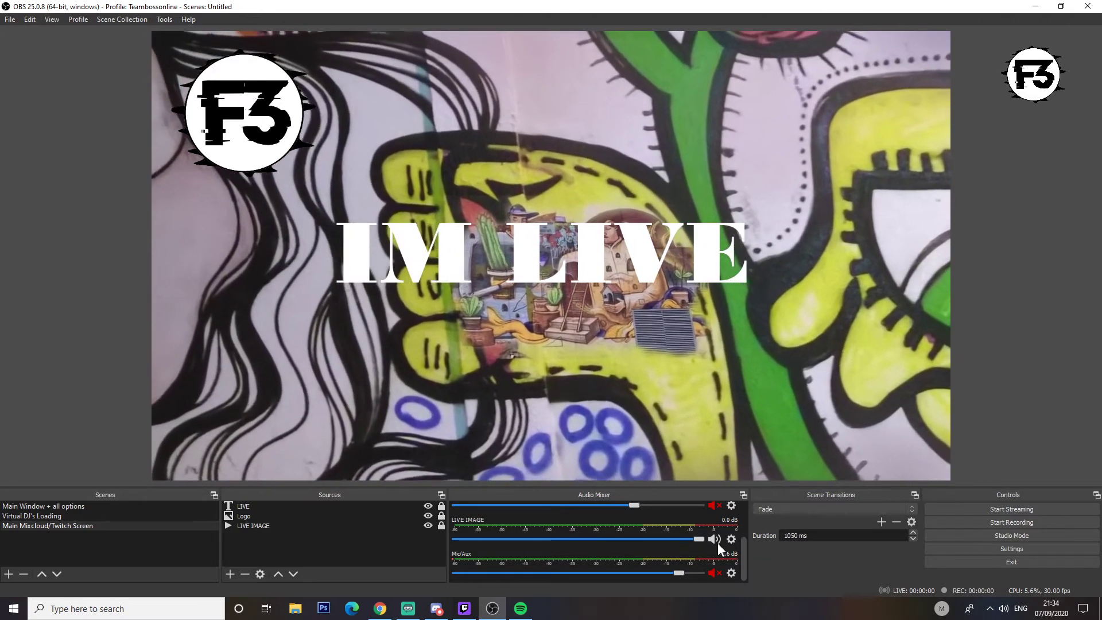
{"action": "left_click", "coordinate": [715, 539]}
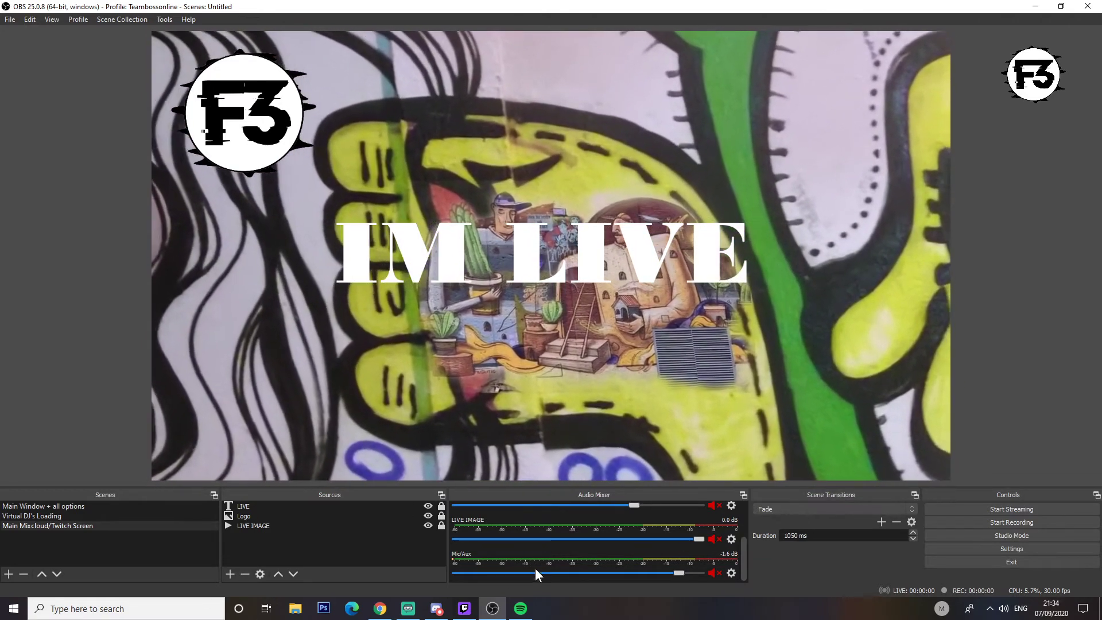
{"action": "scroll", "coordinate": [501, 573], "scroll_direction": "up", "scroll_amount": 2}
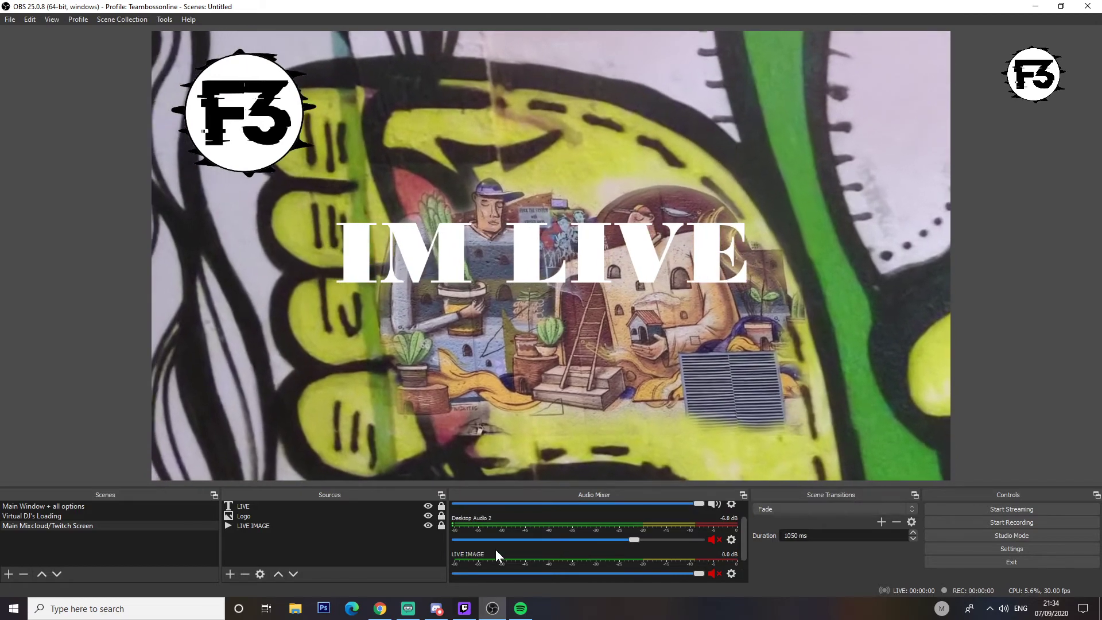
{"action": "left_click", "coordinate": [711, 540]}
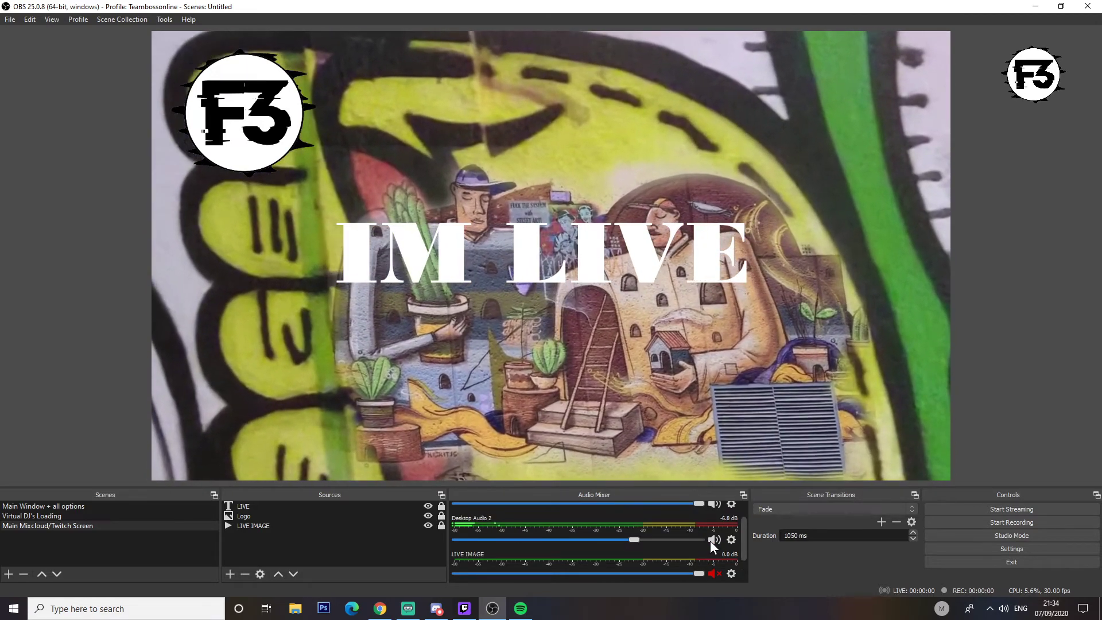
{"action": "left_click_drag", "start_coordinate": [632, 540], "coordinate": [706, 542]}
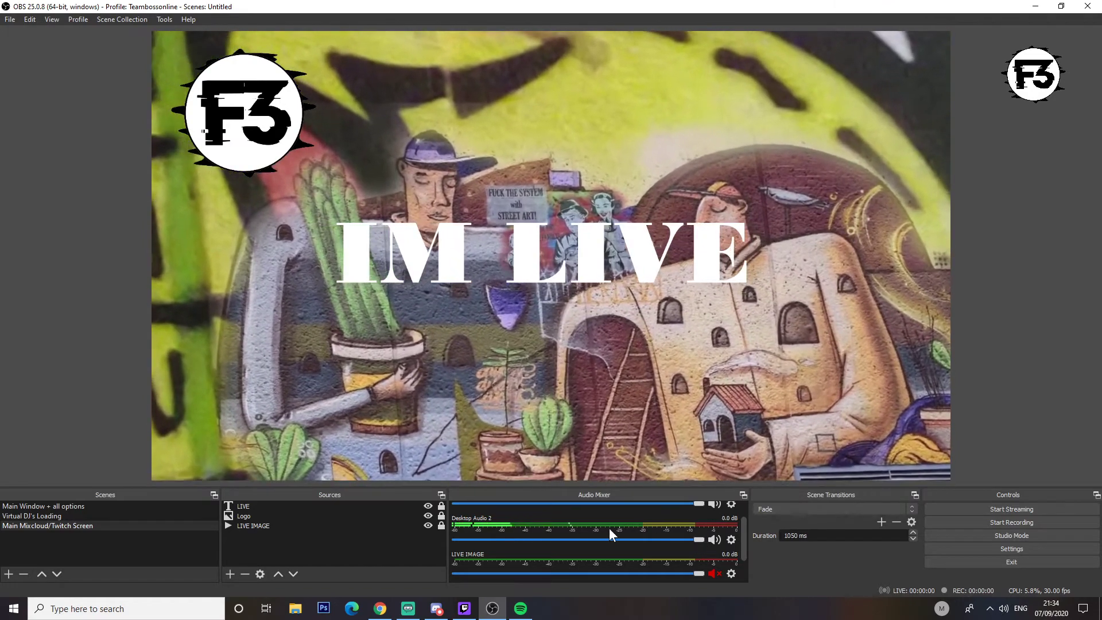
{"action": "scroll", "coordinate": [540, 543], "scroll_direction": "up", "scroll_amount": 2}
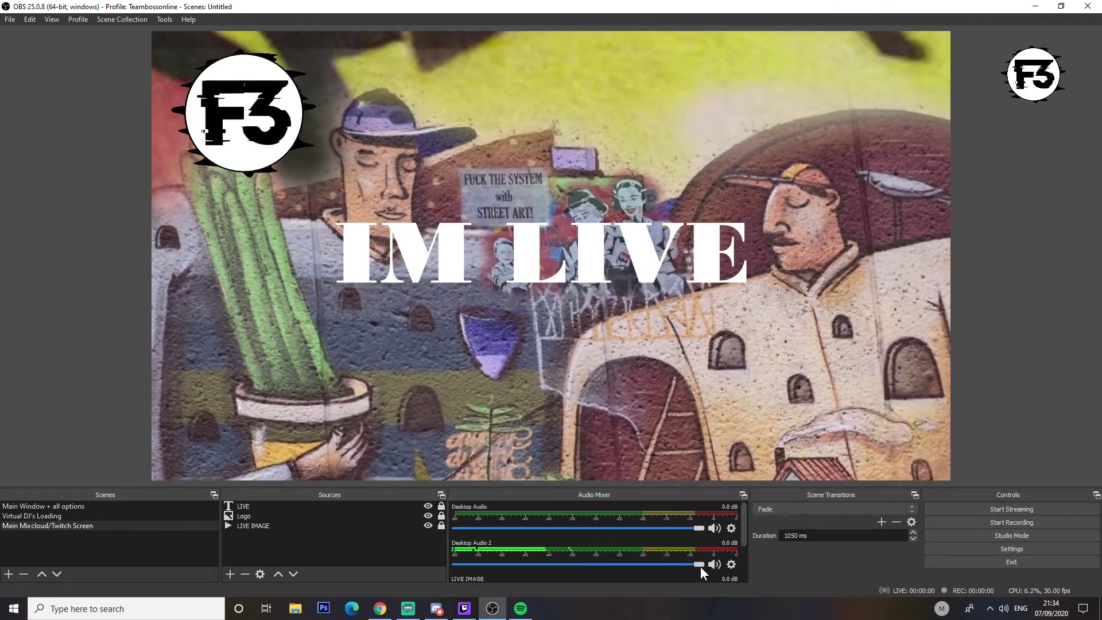
{"action": "left_click", "coordinate": [715, 563]}
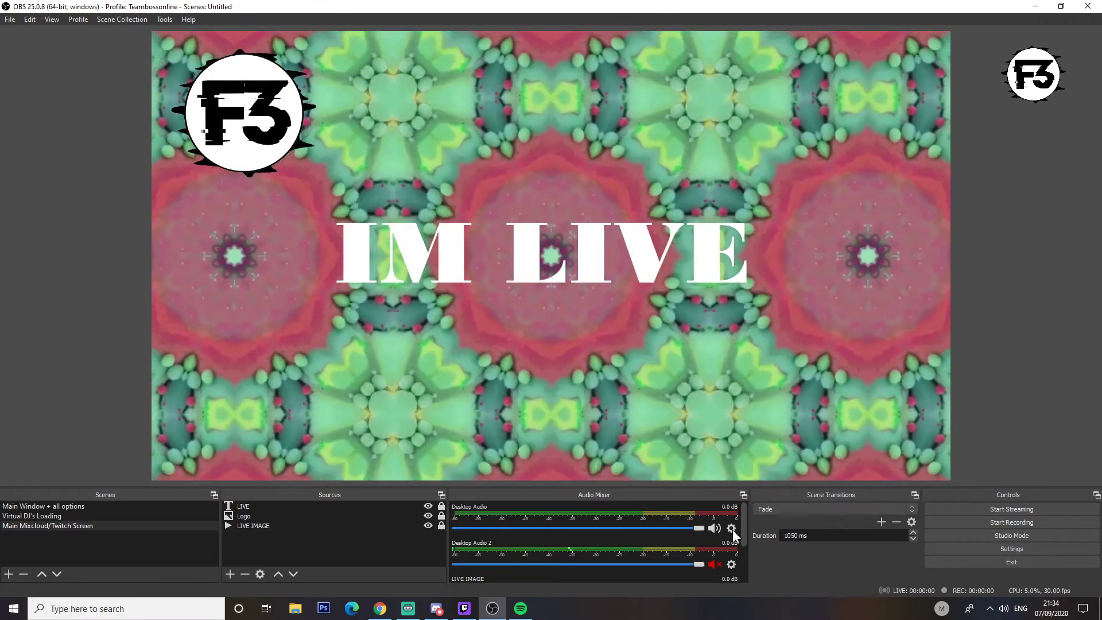
Step: Inspect the Desktop Audio source properties and close them without changes
{"action": "left_click", "coordinate": [732, 528]}
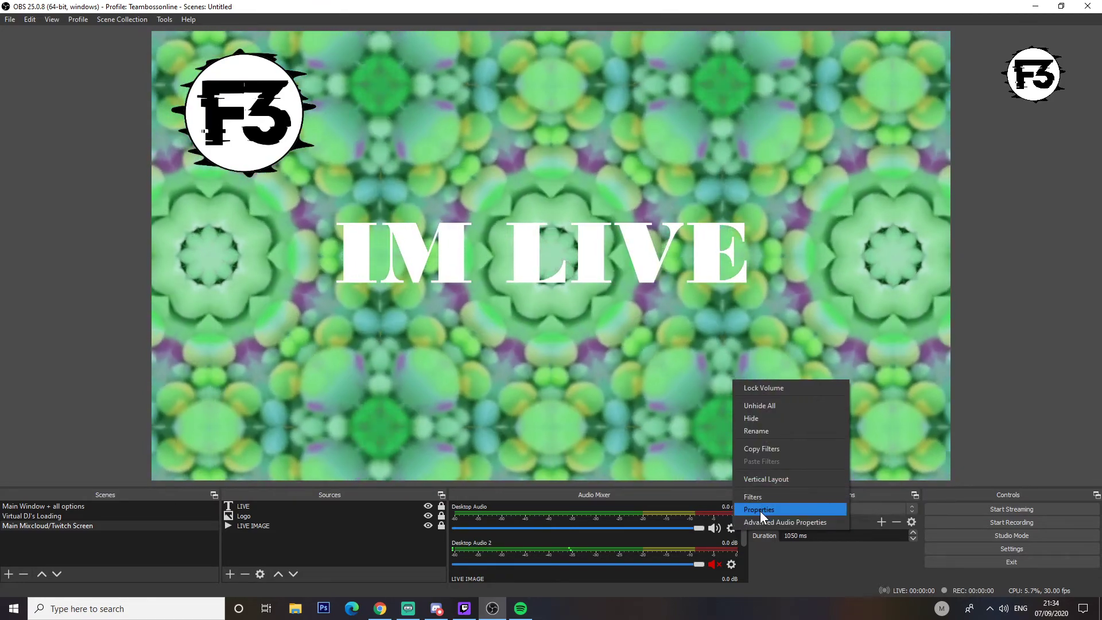
{"action": "left_click", "coordinate": [760, 510]}
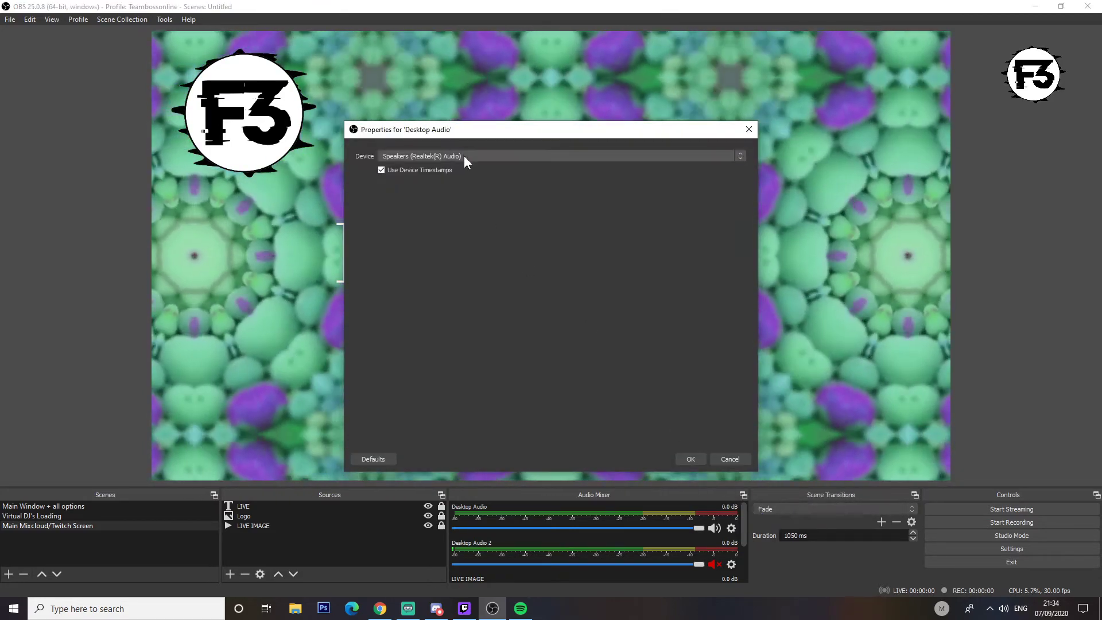
{"action": "left_click", "coordinate": [463, 156]}
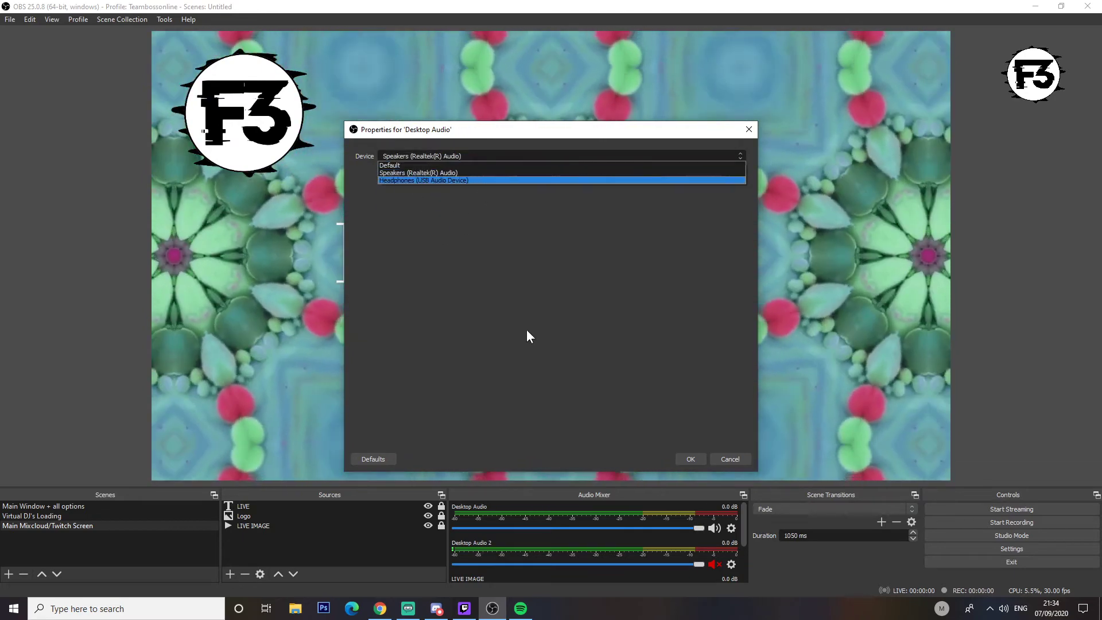
{"action": "left_click", "coordinate": [529, 336]}
{"action": "left_click", "coordinate": [729, 459]}
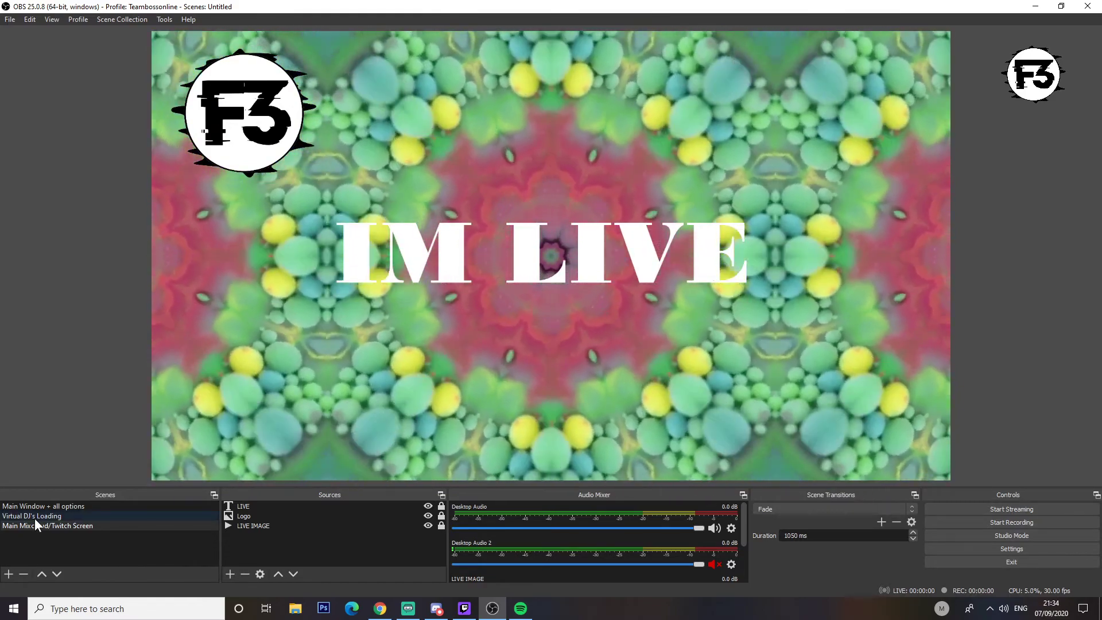
Step: In the Virtual DJ's Loading scene, make the Video Capture Device visible and open its properties
{"action": "left_click", "coordinate": [35, 516]}
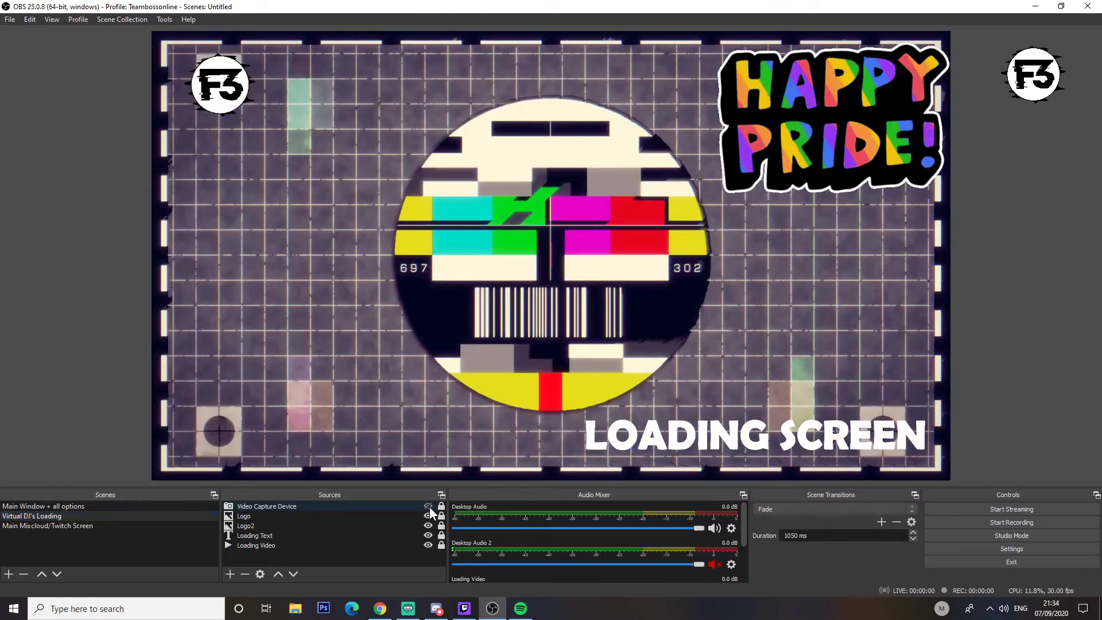
{"action": "left_click", "coordinate": [428, 506]}
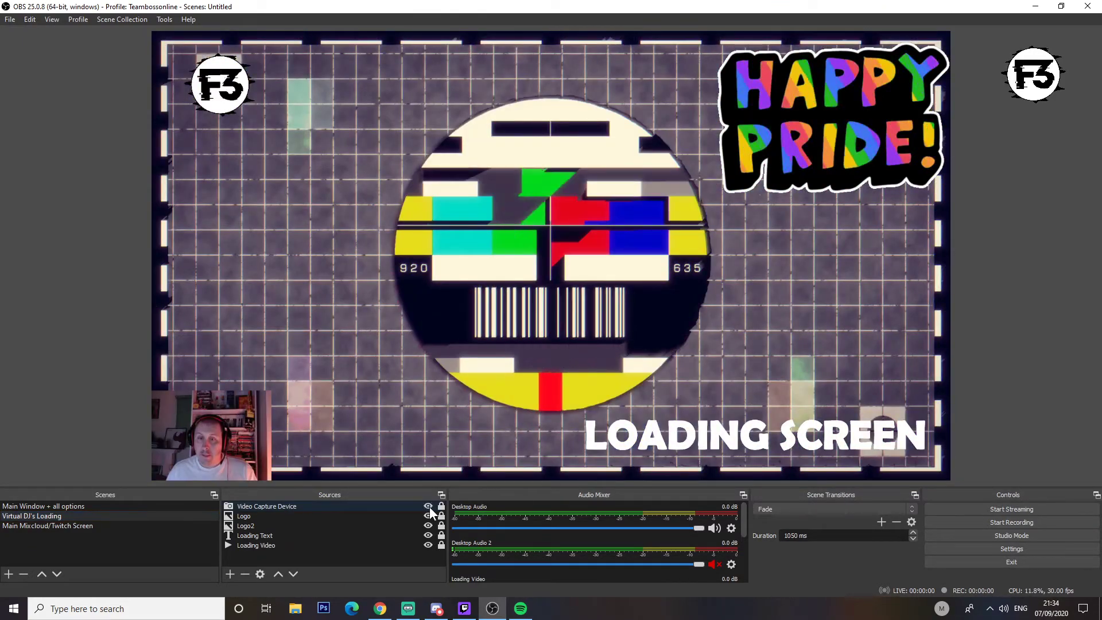
{"action": "right_click", "coordinate": [286, 508]}
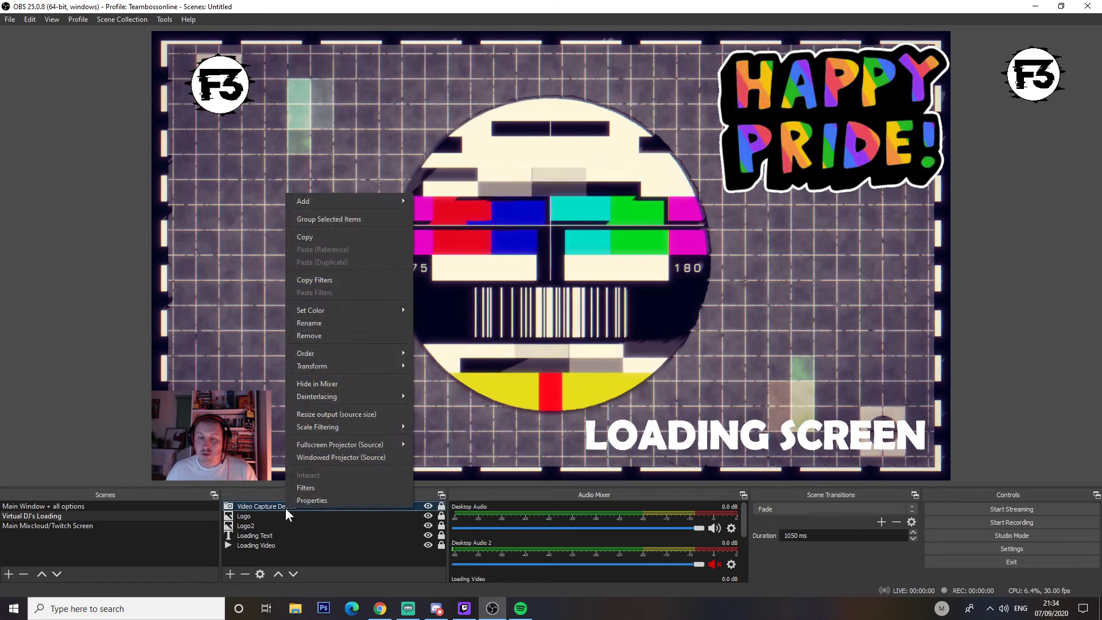
{"action": "left_click", "coordinate": [321, 501]}
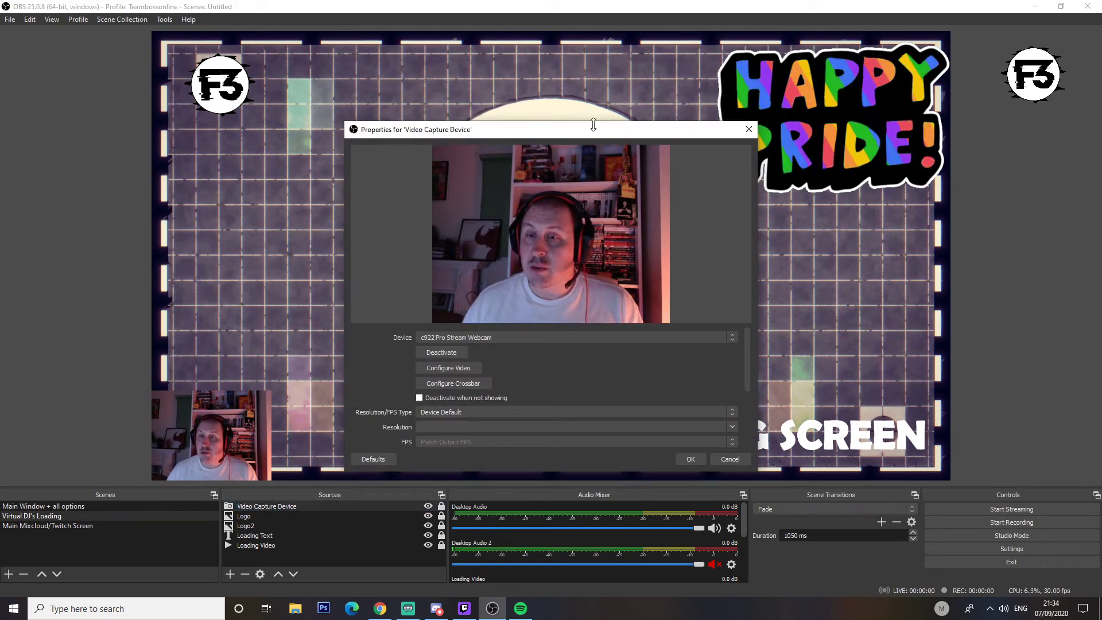
{"action": "scroll", "coordinate": [660, 362], "scroll_direction": "down", "scroll_amount": 2}
{"action": "left_click_drag", "start_coordinate": [536, 120], "coordinate": [545, 51]}
Step: Set the webcam's Resolution/FPS Type to Custom with 1920x1080 resolution
{"action": "left_click", "coordinate": [574, 305]}
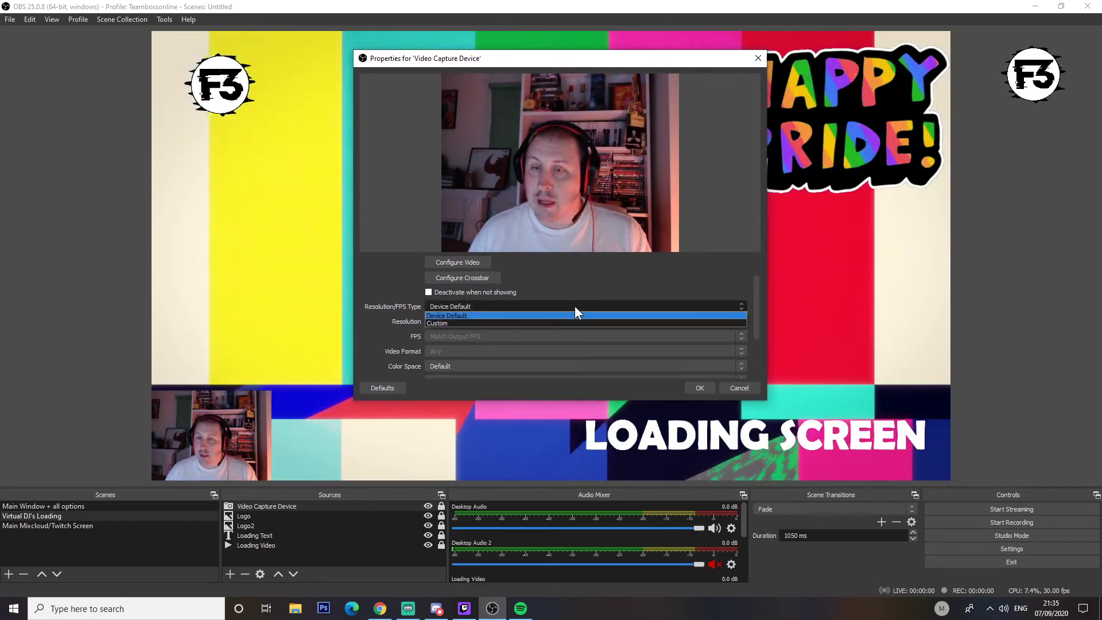
{"action": "left_click", "coordinate": [416, 301]}
{"action": "left_click", "coordinate": [470, 308]}
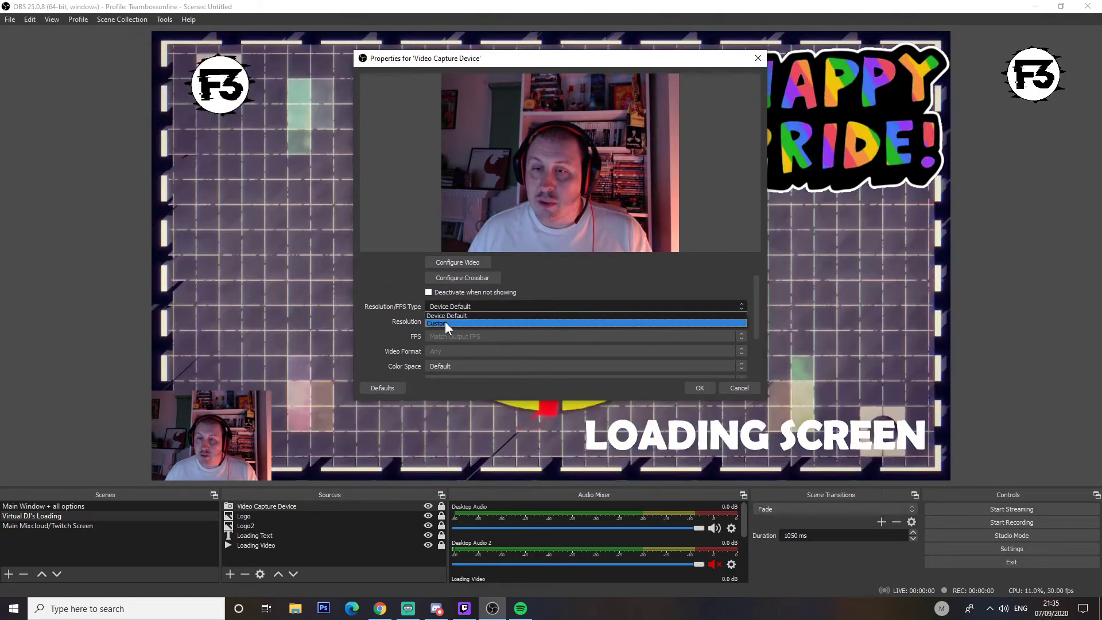
{"action": "left_click", "coordinate": [446, 320]}
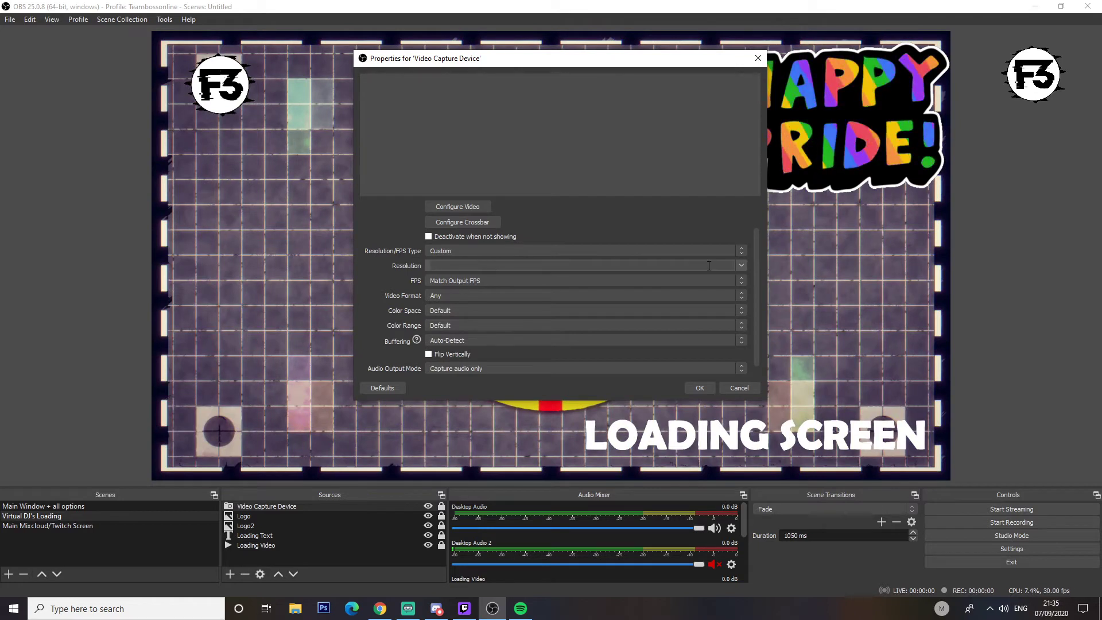
{"action": "left_click", "coordinate": [740, 268]}
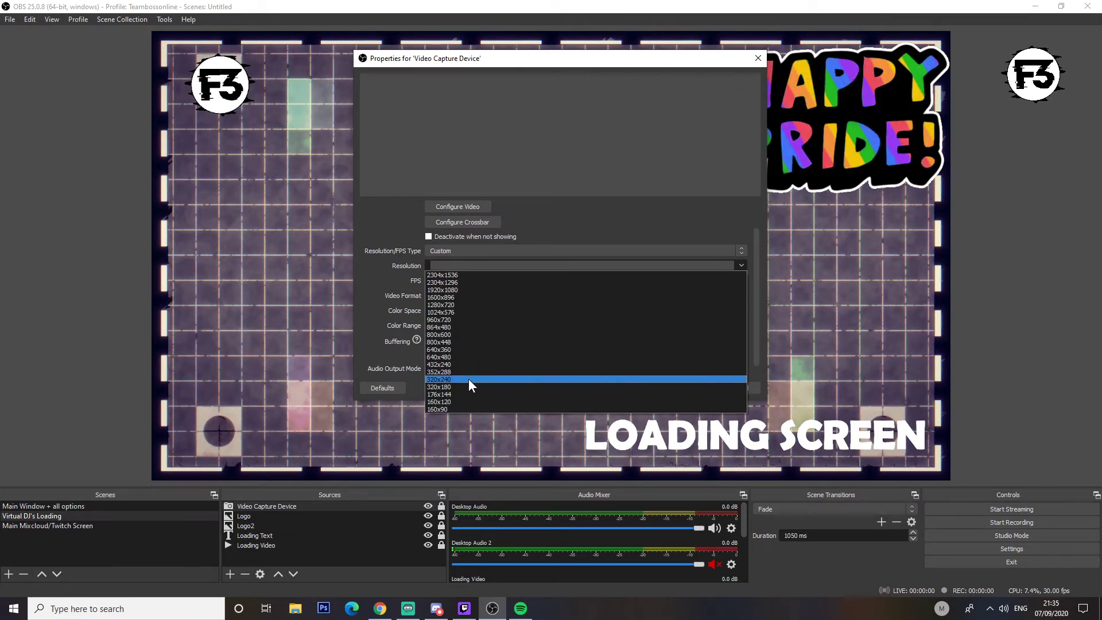
{"action": "left_click", "coordinate": [456, 290]}
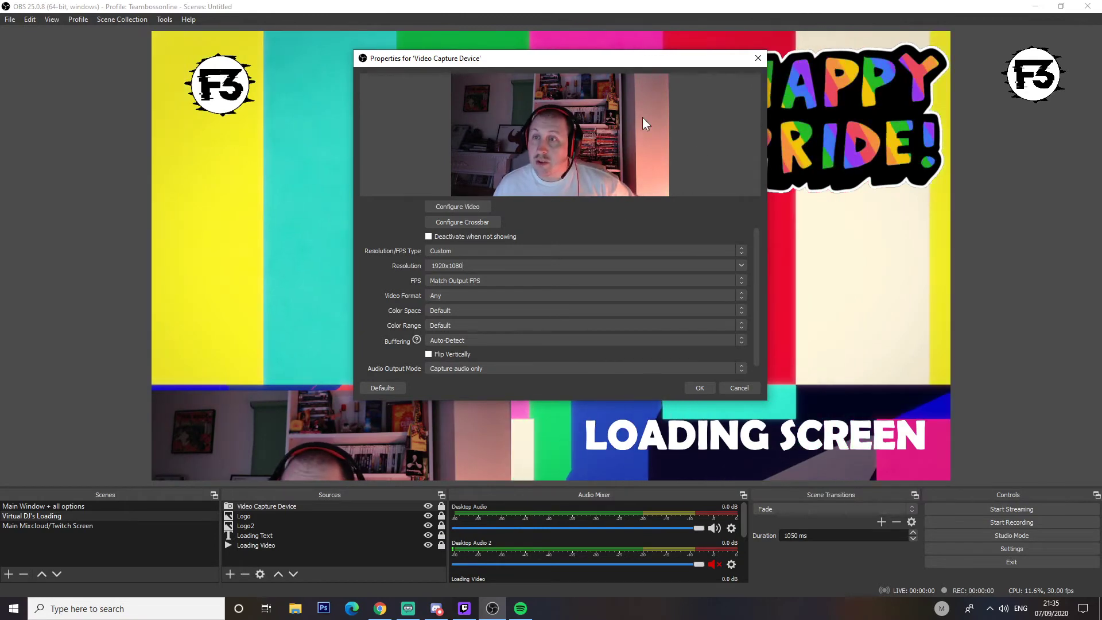
{"action": "left_click", "coordinate": [546, 263]}
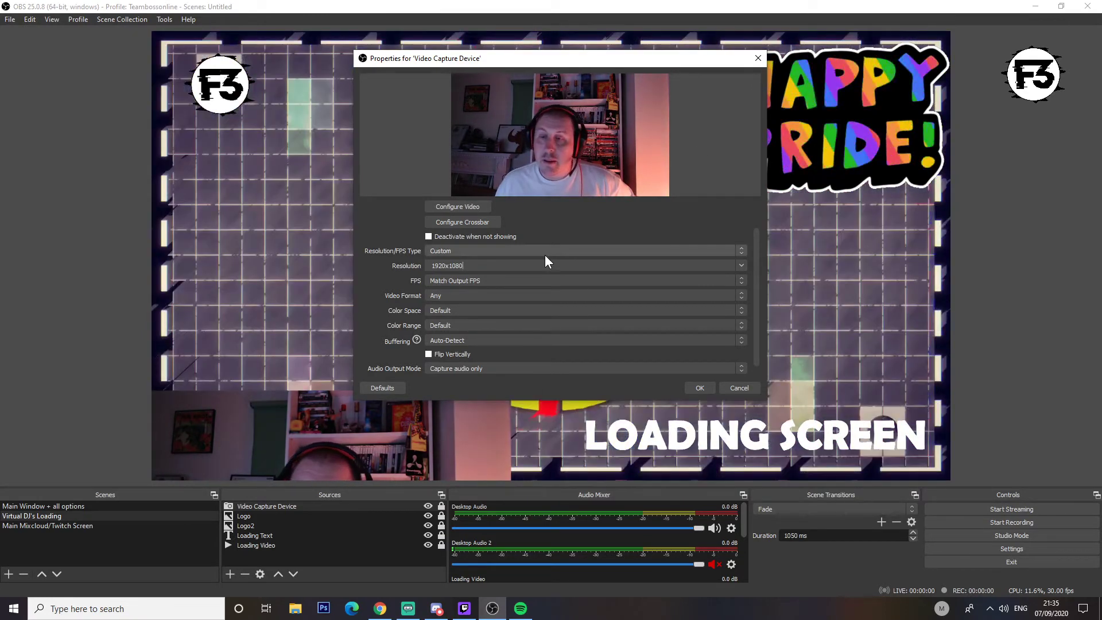
{"action": "left_click", "coordinate": [742, 266]}
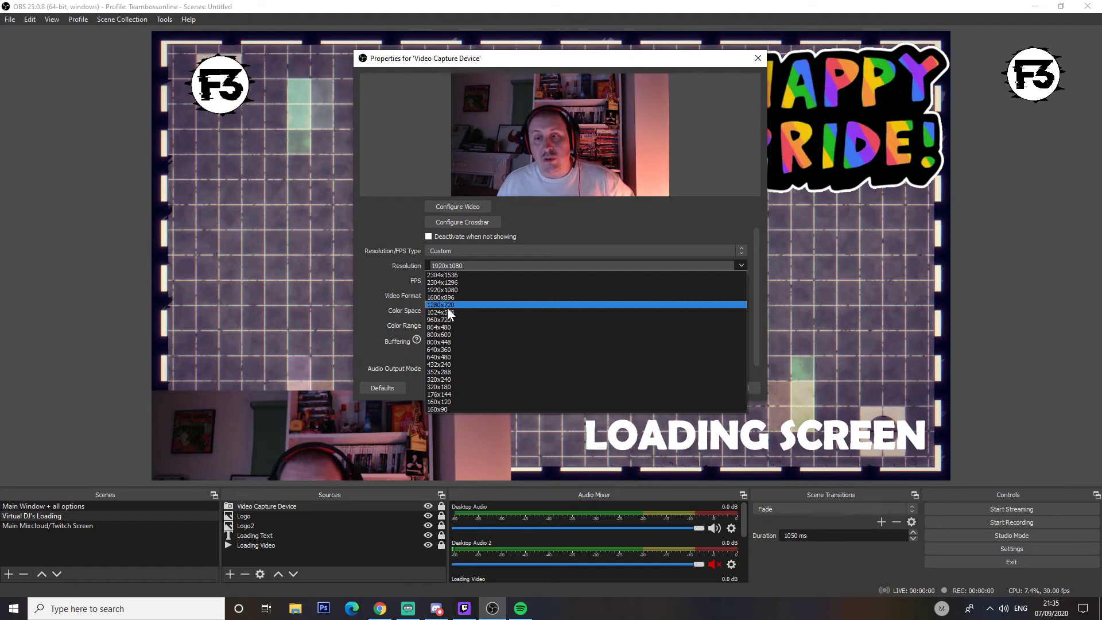
{"action": "left_click", "coordinate": [362, 274]}
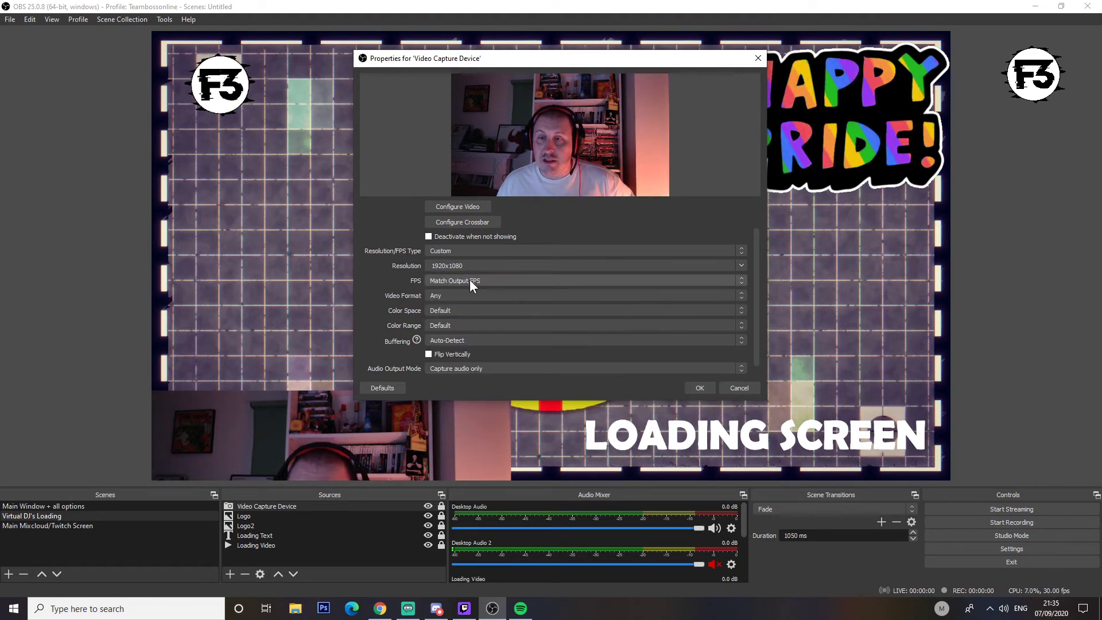
Step: Set the webcam frame rate to 30 FPS, keeping the video format at Any
{"action": "left_click", "coordinate": [498, 280]}
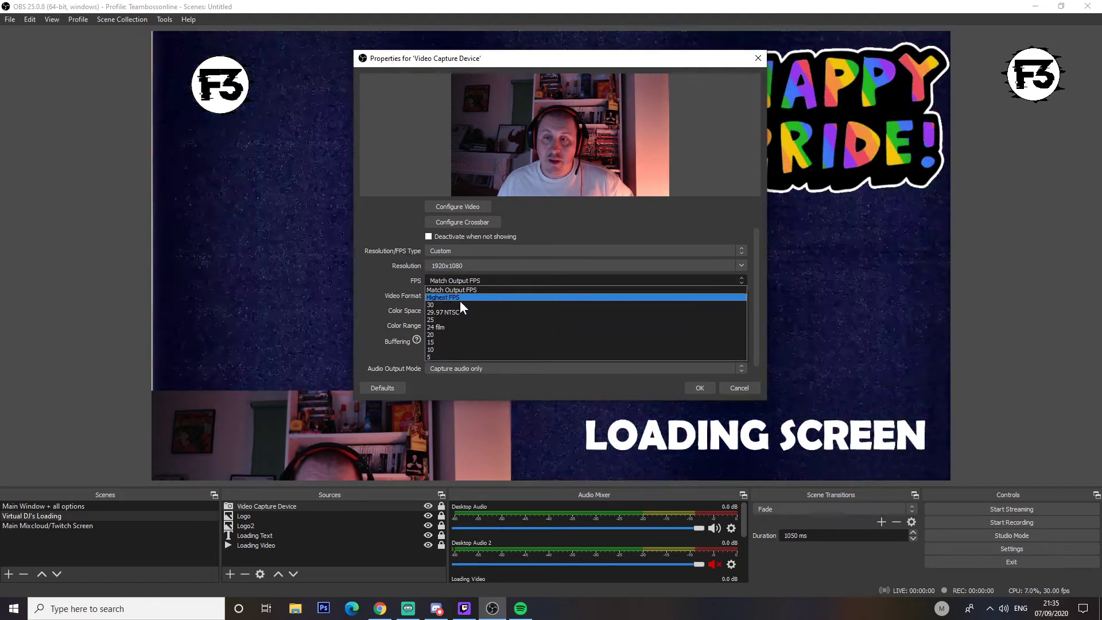
{"action": "left_click", "coordinate": [457, 303]}
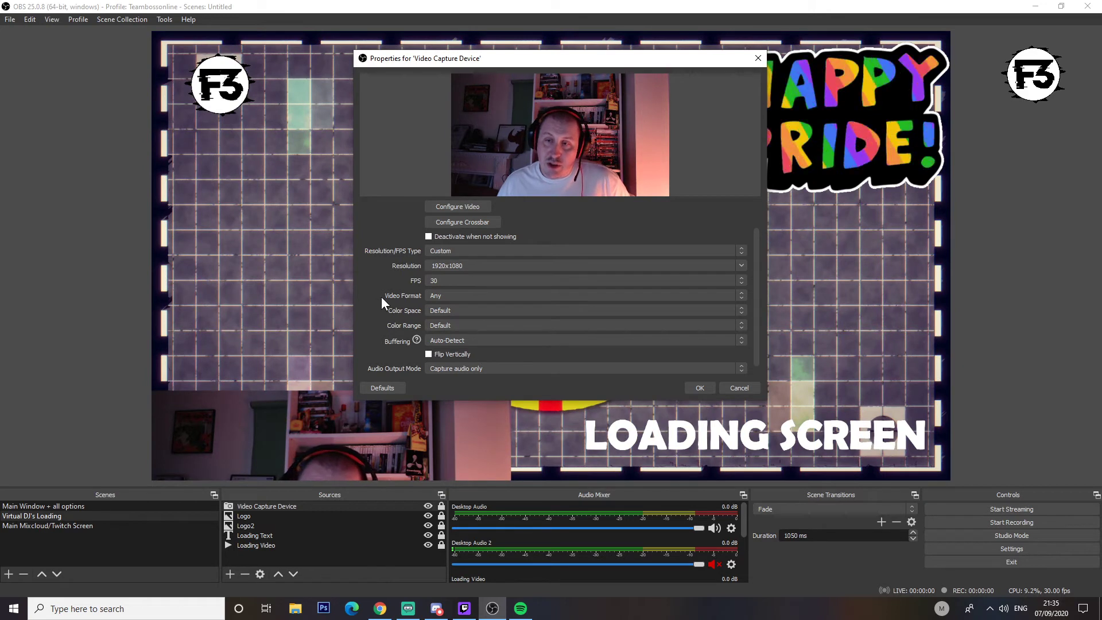
{"action": "left_click", "coordinate": [444, 291]}
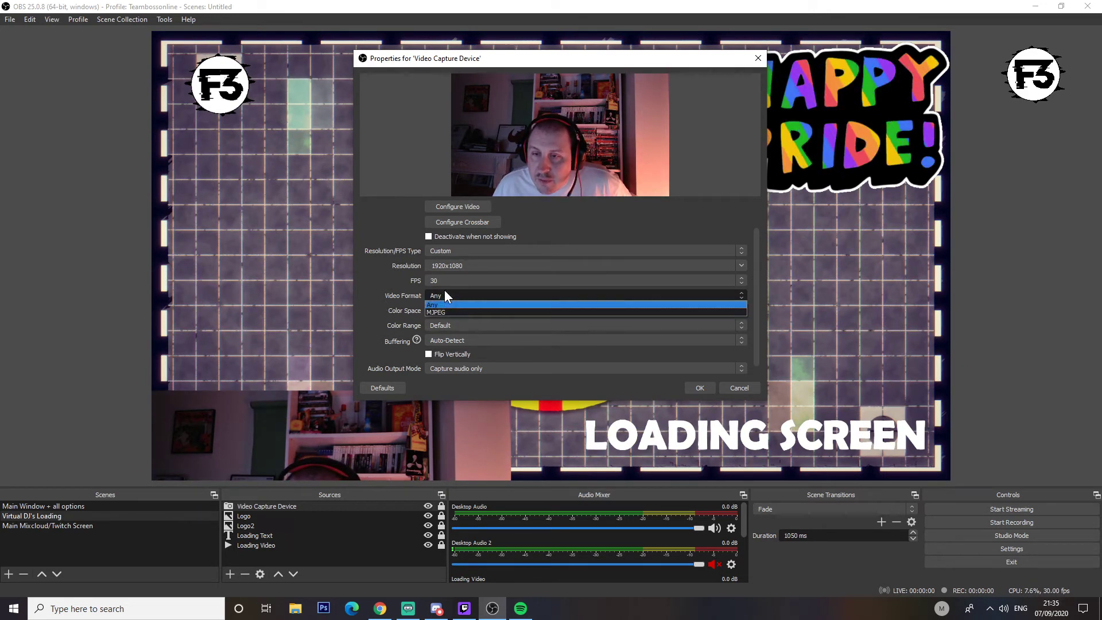
{"action": "left_click", "coordinate": [390, 287]}
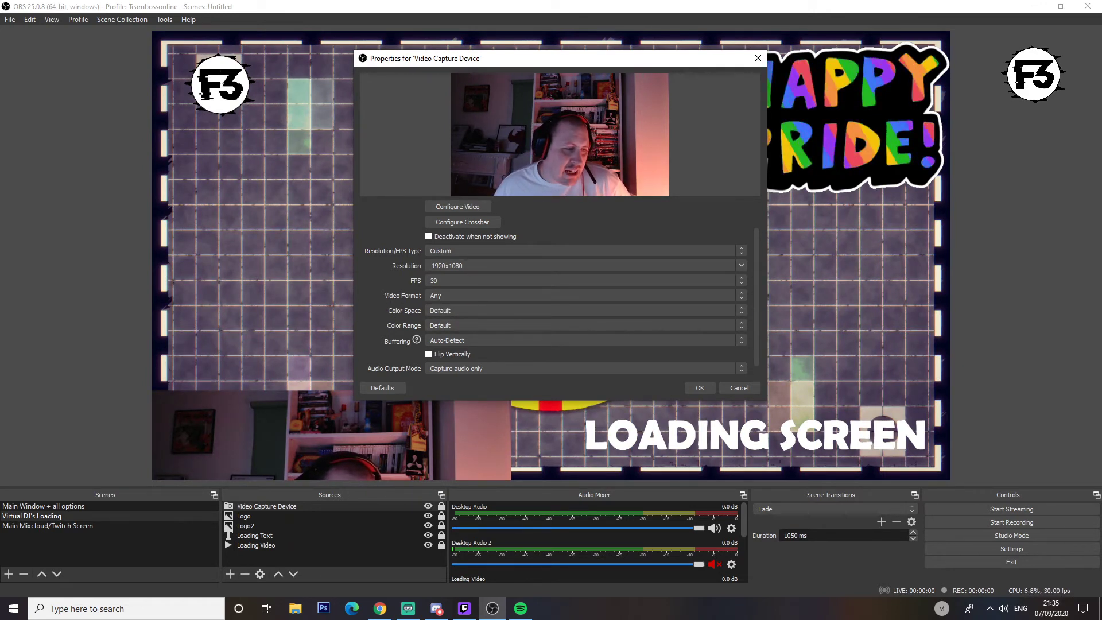